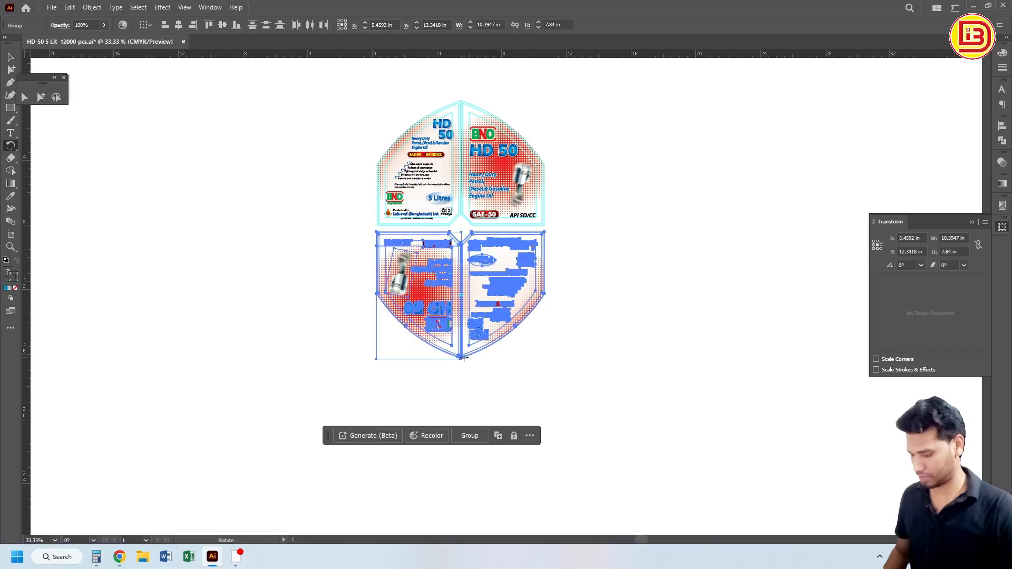
Step: Move the rotated label pair straight up until its outer edge meets the bottom edge of the upper pair
{"action": "key", "text": "v"}
{"action": "left_click_drag", "start_coordinate": [445, 226], "coordinate": [644, 296]}
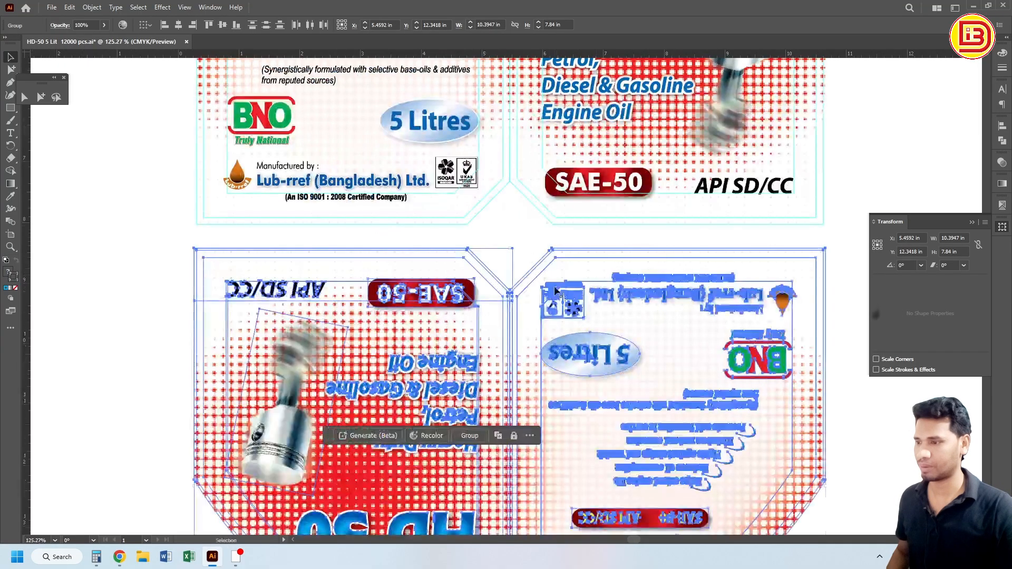
{"action": "left_click_drag", "start_coordinate": [544, 269], "coordinate": [545, 244]}
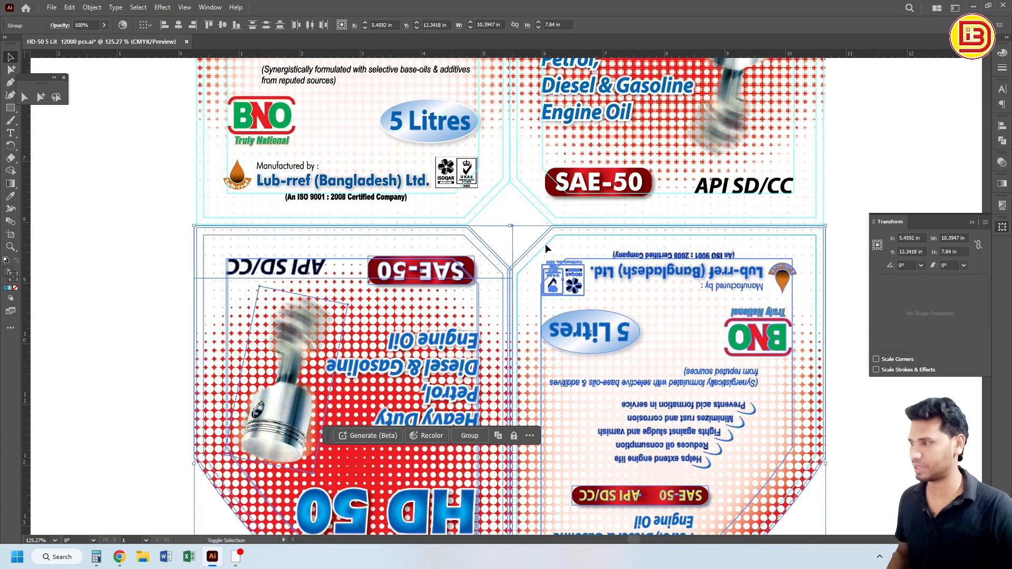
{"action": "left_click_drag", "start_coordinate": [195, 235], "coordinate": [348, 217]}
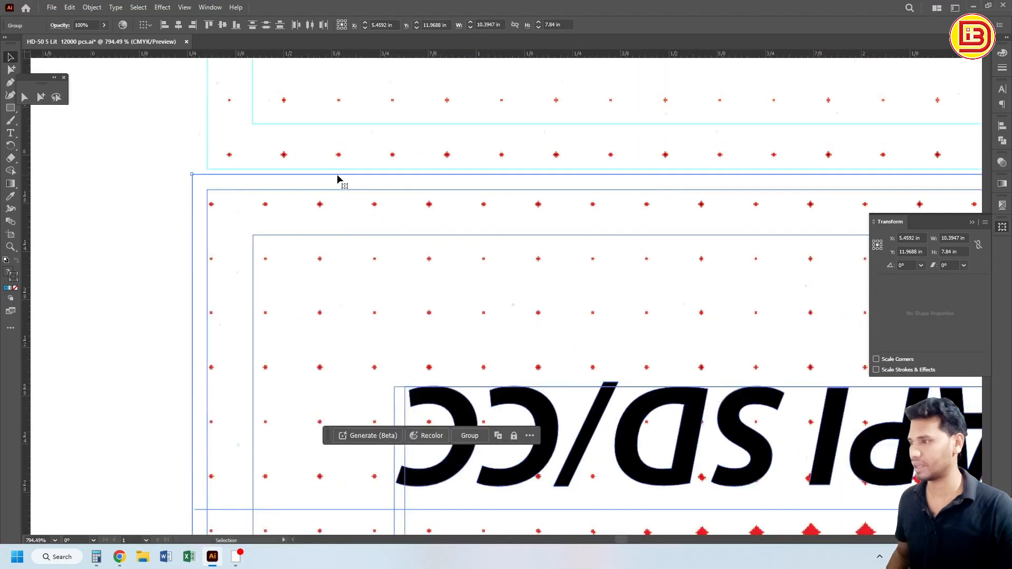
{"action": "left_click_drag", "start_coordinate": [338, 174], "coordinate": [338, 169]}
{"action": "left_click", "coordinate": [582, 258], "text": "ctrl+alt"}
{"action": "left_click", "coordinate": [582, 259], "text": "ctrl+alt"}
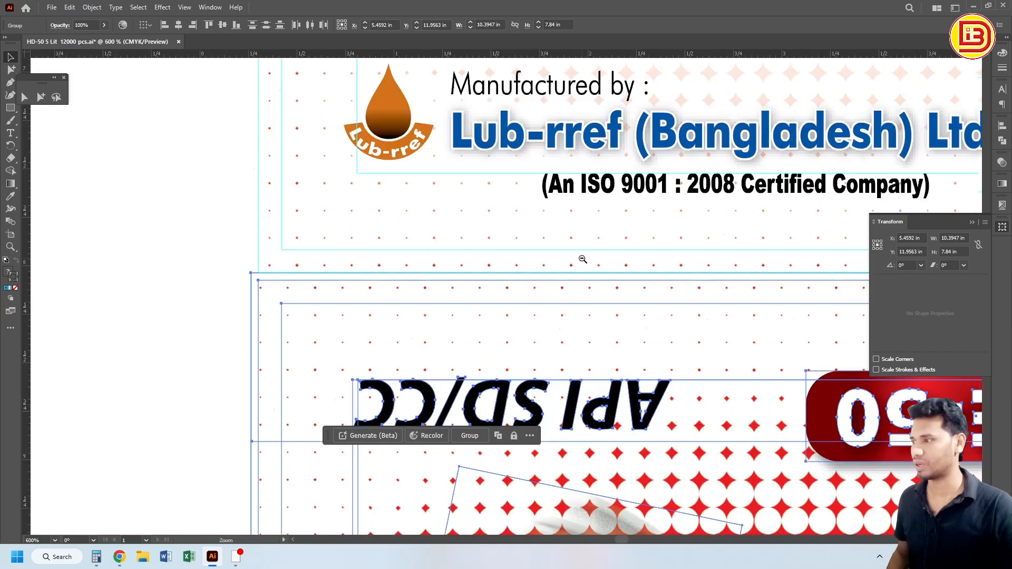
{"action": "left_click", "coordinate": [209, 261]}
Step: Try placing a duplicate of the four-panel label layout edge to edge at the right of the original
{"action": "left_click", "coordinate": [586, 251], "text": "ctrl+alt"}
{"action": "left_click", "coordinate": [587, 251], "text": "ctrl+alt"}
{"action": "left_click", "coordinate": [586, 251], "text": "ctrl+alt"}
{"action": "left_click", "coordinate": [586, 251], "text": "ctrl+alt"}
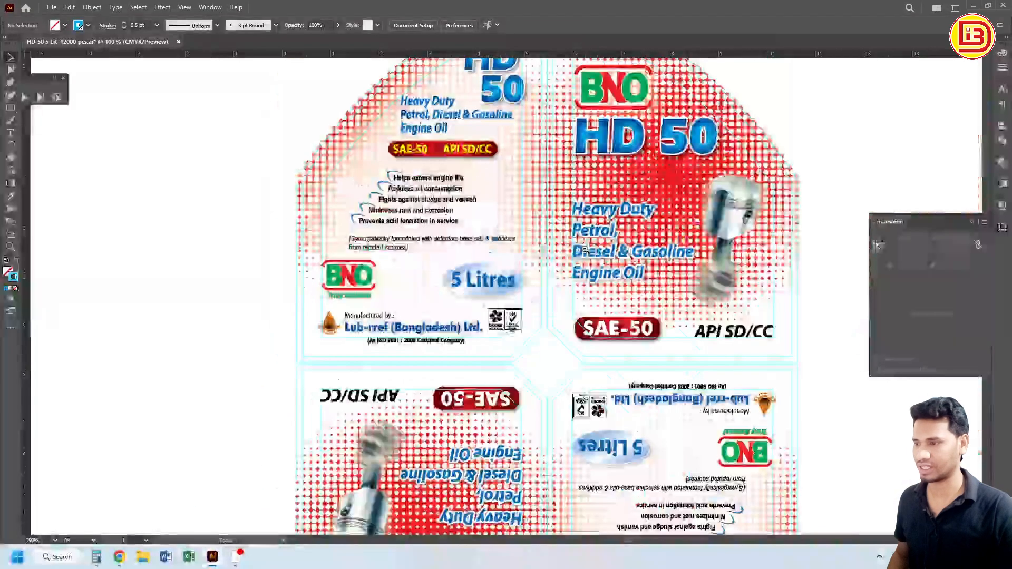
{"action": "left_click", "coordinate": [586, 250], "text": "ctrl+alt"}
{"action": "left_click", "coordinate": [586, 251], "text": "ctrl+alt"}
{"action": "left_click_drag", "start_coordinate": [600, 471], "coordinate": [237, 204]}
{"action": "left_click_drag", "start_coordinate": [569, 323], "coordinate": [574, 199]}
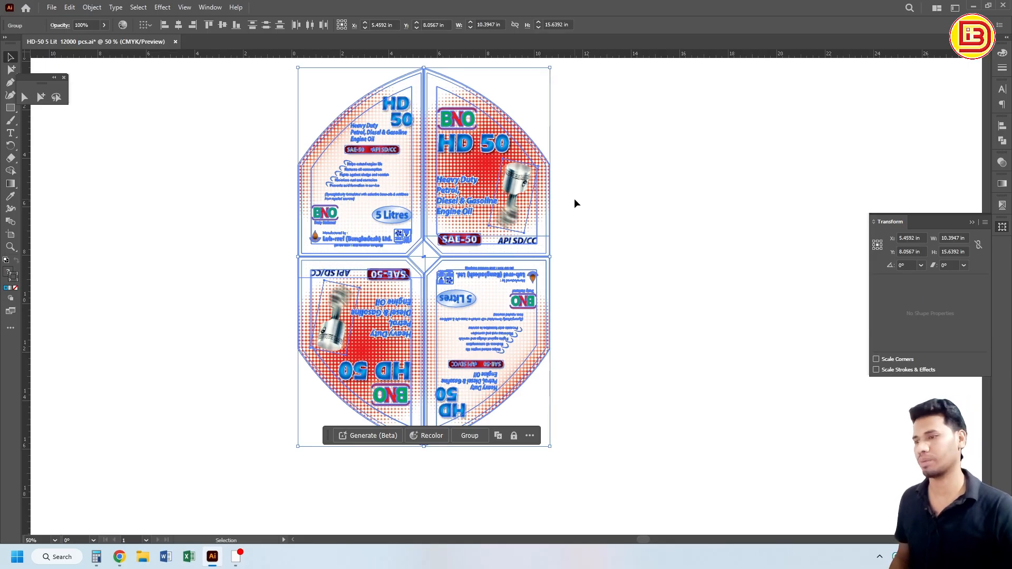
{"action": "left_click_drag", "start_coordinate": [326, 215], "coordinate": [572, 218]}
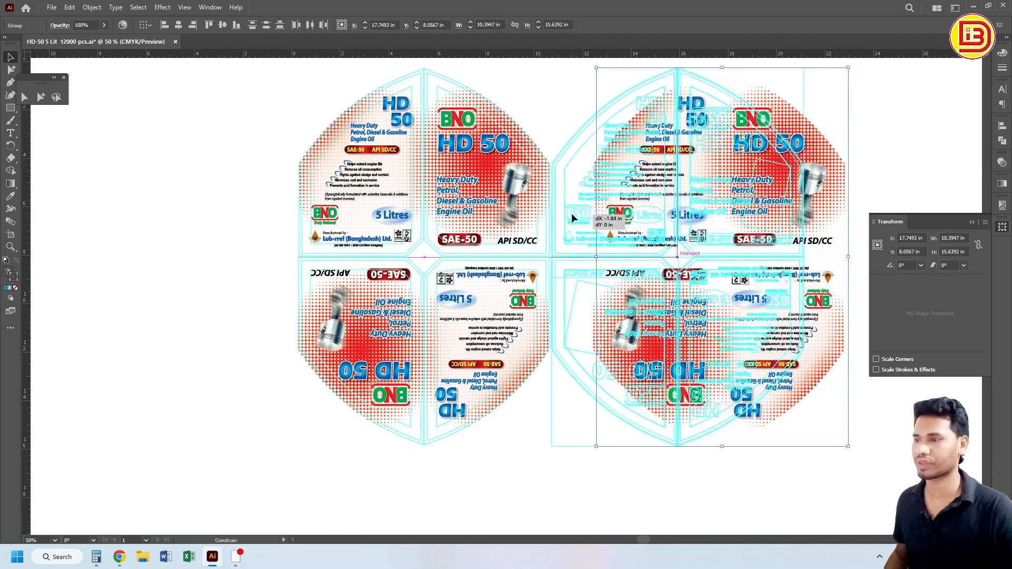
{"action": "left_click_drag", "start_coordinate": [204, 125], "coordinate": [843, 393]}
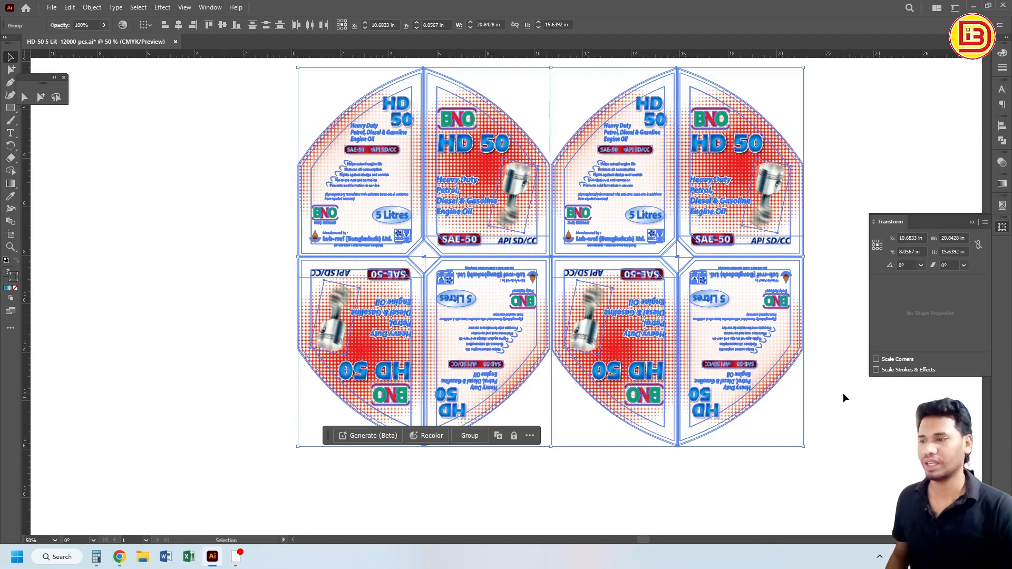
{"action": "left_click_drag", "start_coordinate": [283, 193], "coordinate": [513, 335]}
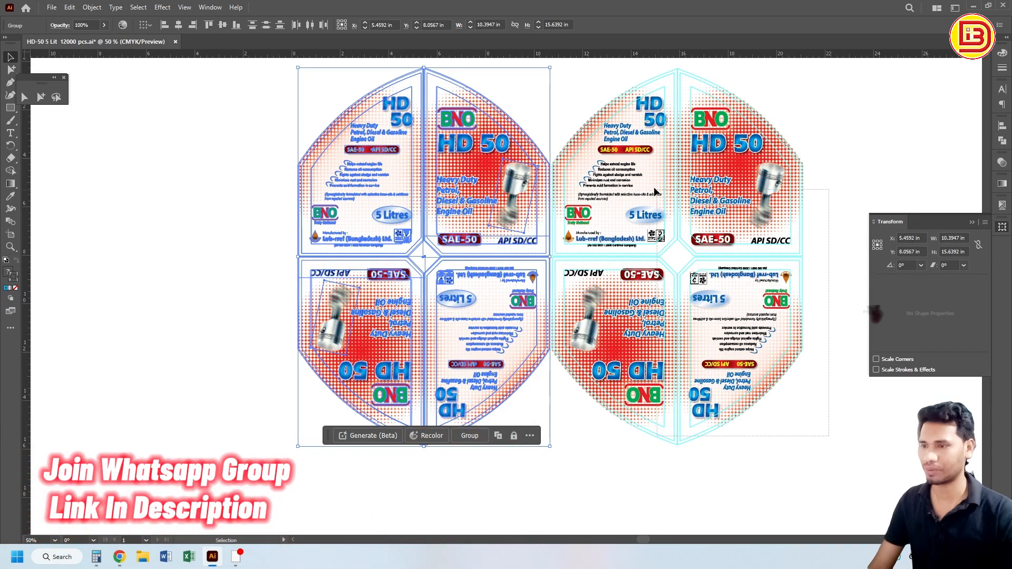
{"action": "left_click", "coordinate": [640, 179]}
{"action": "key", "text": "Delete"}
Step: Rotate the whole four-panel label layout 90 degrees so it lies horizontally
{"action": "left_click_drag", "start_coordinate": [627, 373], "coordinate": [309, 195]}
{"action": "left_click_drag", "start_coordinate": [434, 267], "coordinate": [495, 266]}
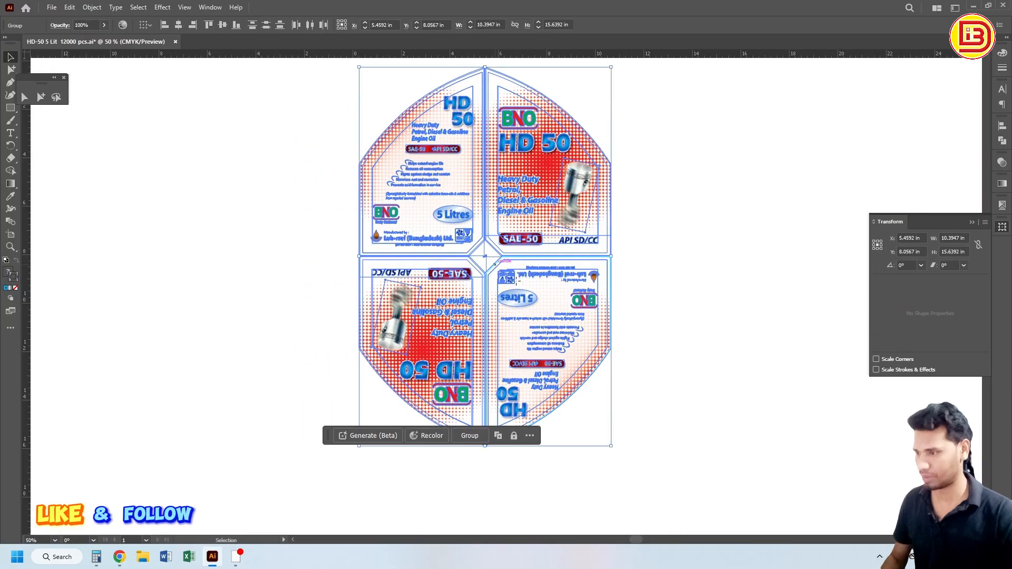
{"action": "key", "text": "r"}
{"action": "left_click_drag", "start_coordinate": [414, 375], "coordinate": [664, 327]}
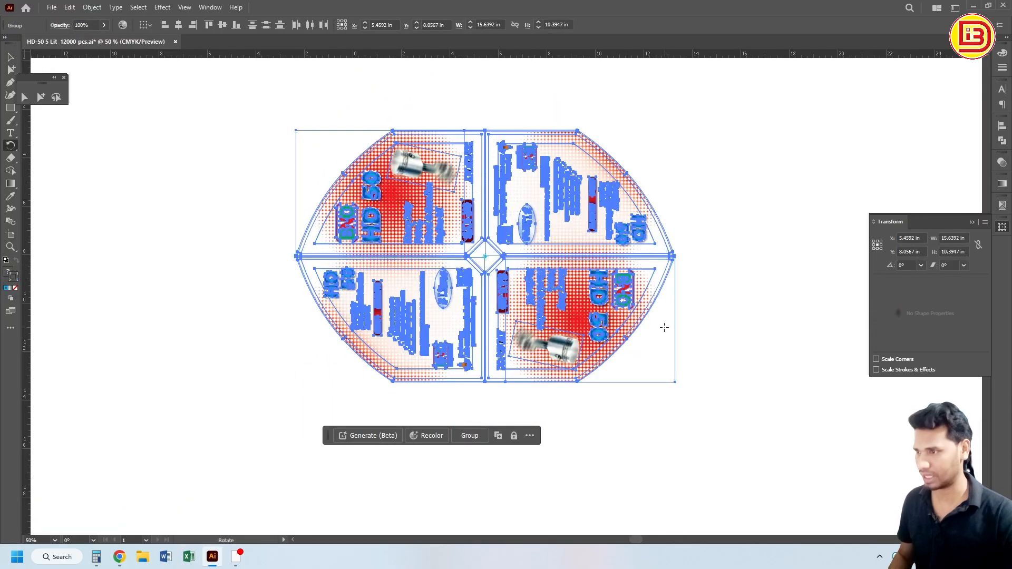
{"action": "key", "text": "v"}
{"action": "left_click", "coordinate": [734, 186]}
{"action": "left_click", "coordinate": [498, 281], "text": "ctrl"}
{"action": "left_click_drag", "start_coordinate": [172, 140], "coordinate": [286, 313]}
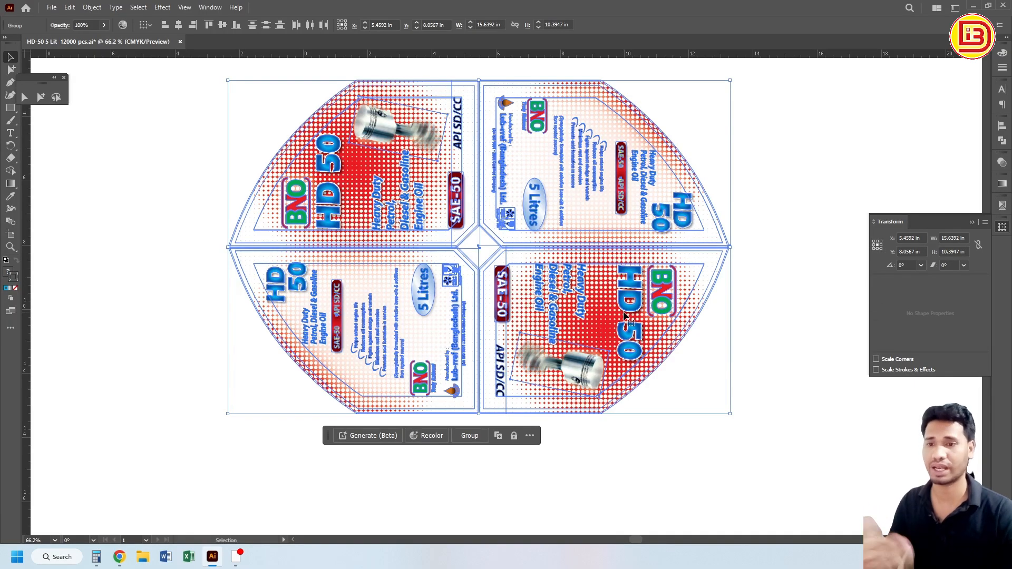
{"action": "left_click", "coordinate": [782, 330]}
{"action": "left_click_drag", "start_coordinate": [782, 378], "coordinate": [414, 184]}
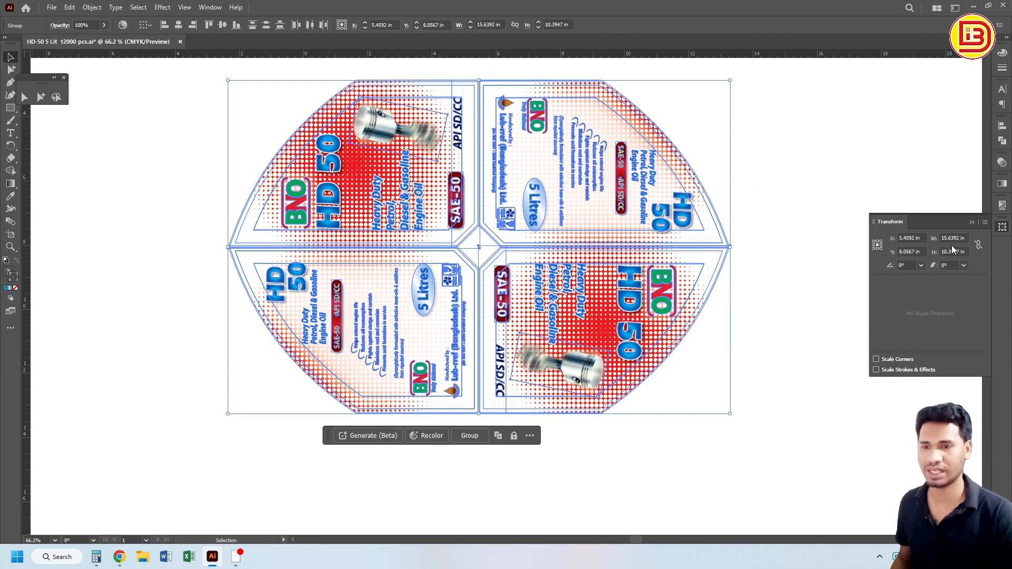
Step: Shift the two right-hand label panels about 0.42 in horizontally to open a central gap between the halves
{"action": "left_click_drag", "start_coordinate": [776, 373], "coordinate": [572, 176]}
{"action": "left_click", "coordinate": [466, 226]}
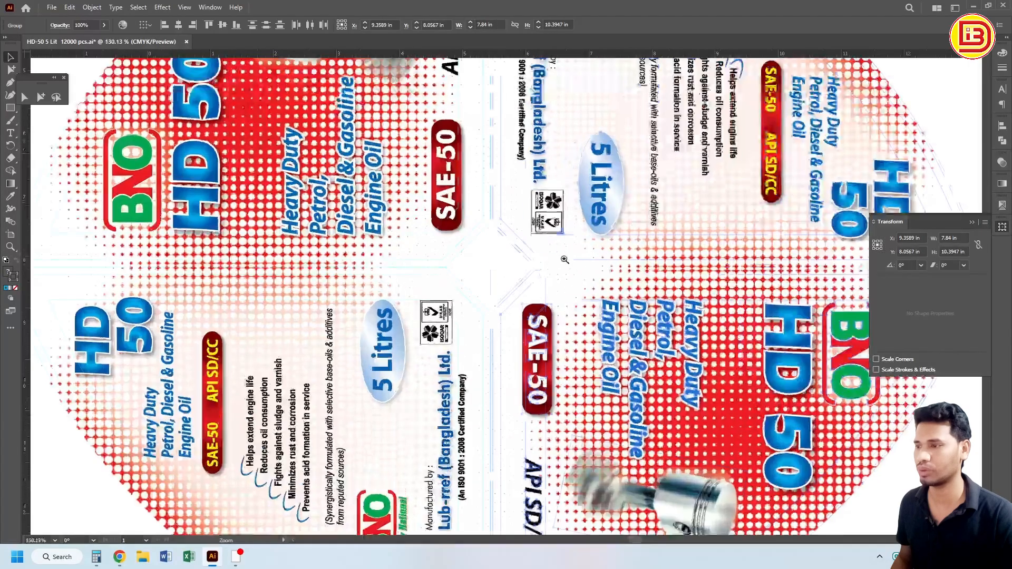
{"action": "left_click_drag", "start_coordinate": [510, 222], "coordinate": [580, 216]}
{"action": "left_click", "coordinate": [558, 311], "text": "ctrl+alt"}
{"action": "left_click", "coordinate": [559, 311], "text": "ctrl+alt"}
{"action": "left_click", "coordinate": [558, 311], "text": "ctrl+alt"}
{"action": "left_click", "coordinate": [437, 404]}
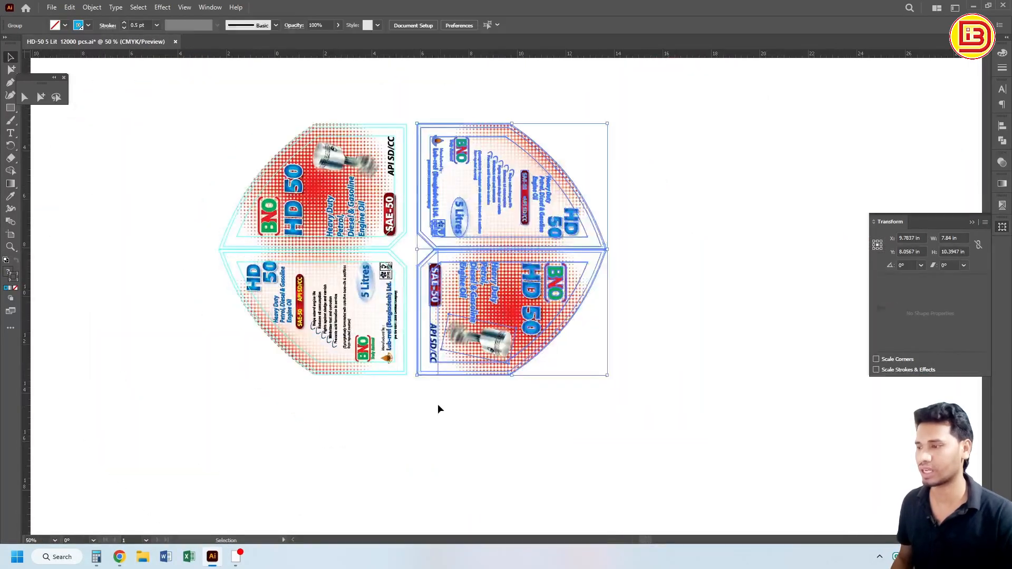
{"action": "left_click", "coordinate": [403, 340]}
{"action": "left_click_drag", "start_coordinate": [721, 396], "coordinate": [220, 93]}
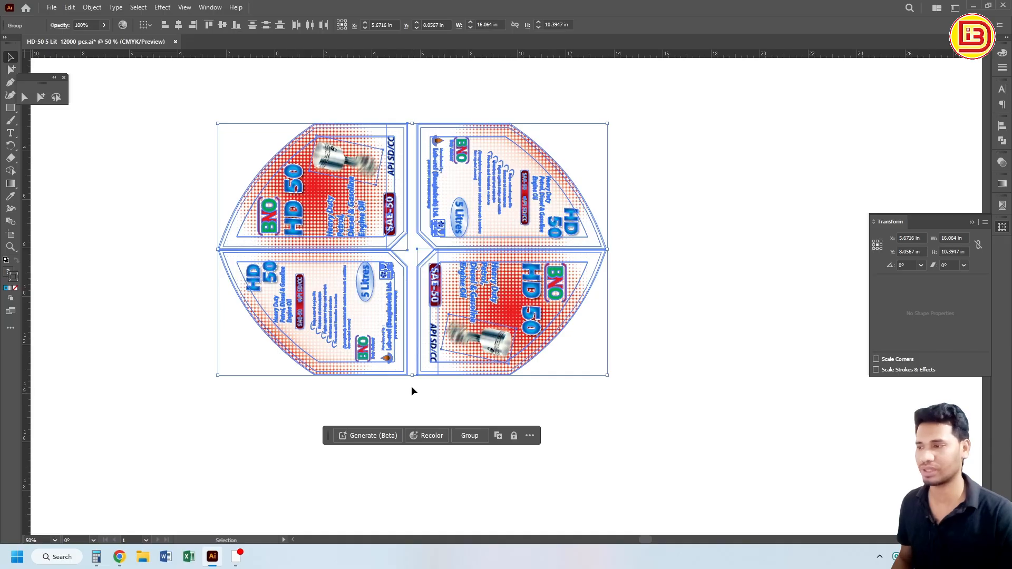
{"action": "left_click_drag", "start_coordinate": [468, 301], "coordinate": [519, 308]}
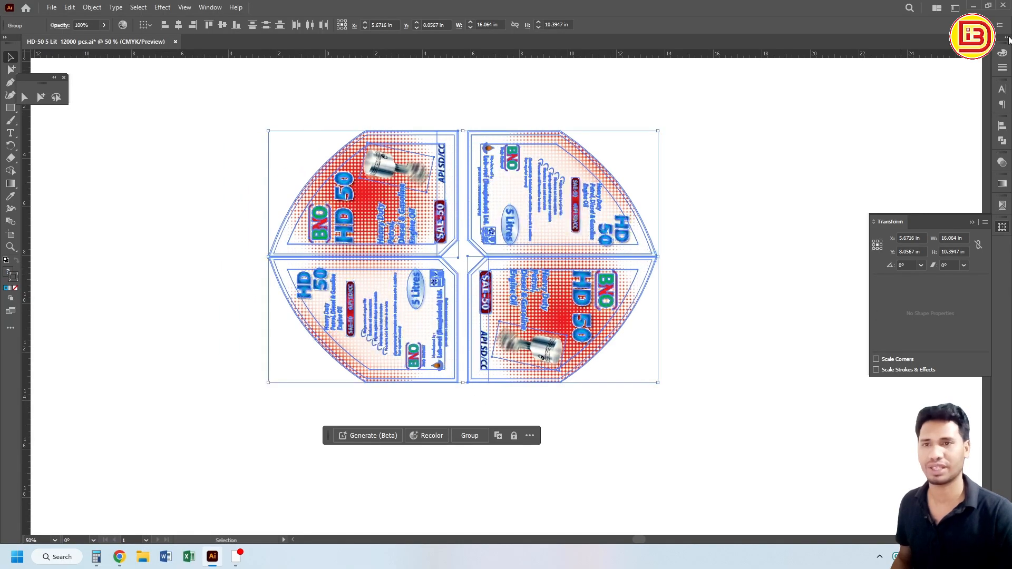
Step: Copy the colour bar and gripper marks from Registration Mark.ai and paste them below the labels in the HD-50 5 Lit document
{"action": "left_click", "coordinate": [974, 6]}
{"action": "left_click", "coordinate": [953, 6]}
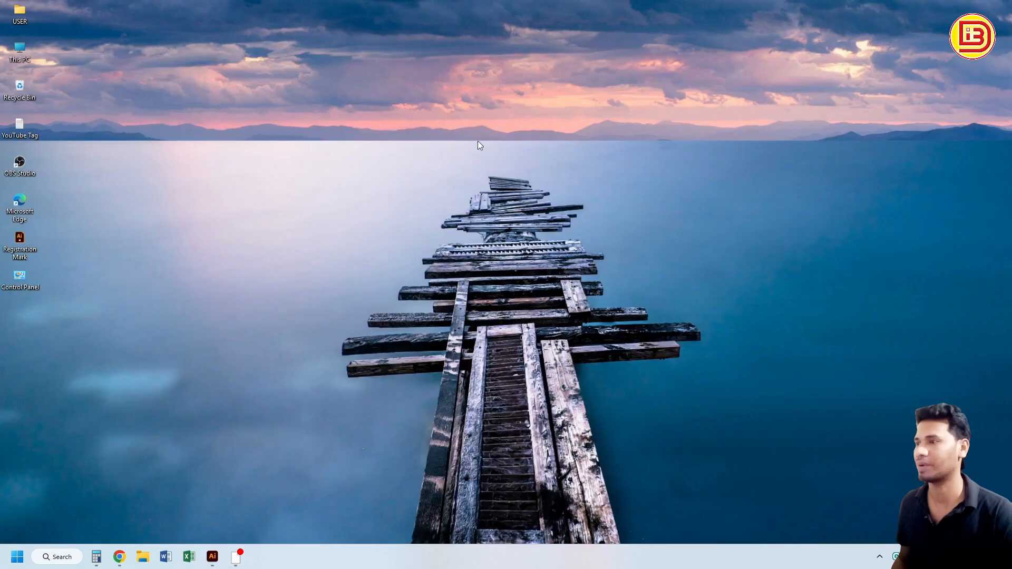
{"action": "left_click_drag", "start_coordinate": [226, 444], "coordinate": [248, 266]}
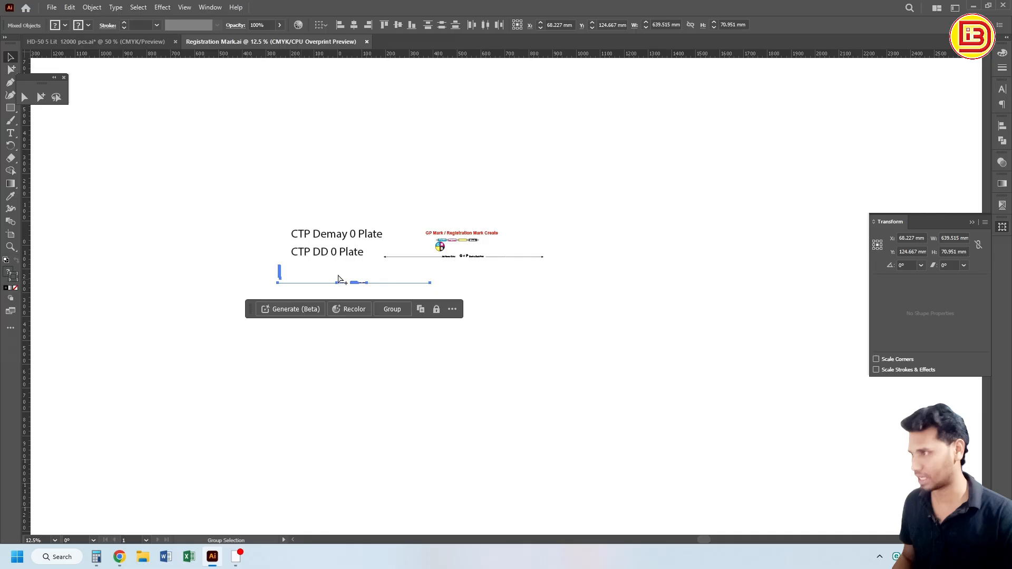
{"action": "left_click", "coordinate": [165, 45]}
{"action": "left_click", "coordinate": [500, 325]}
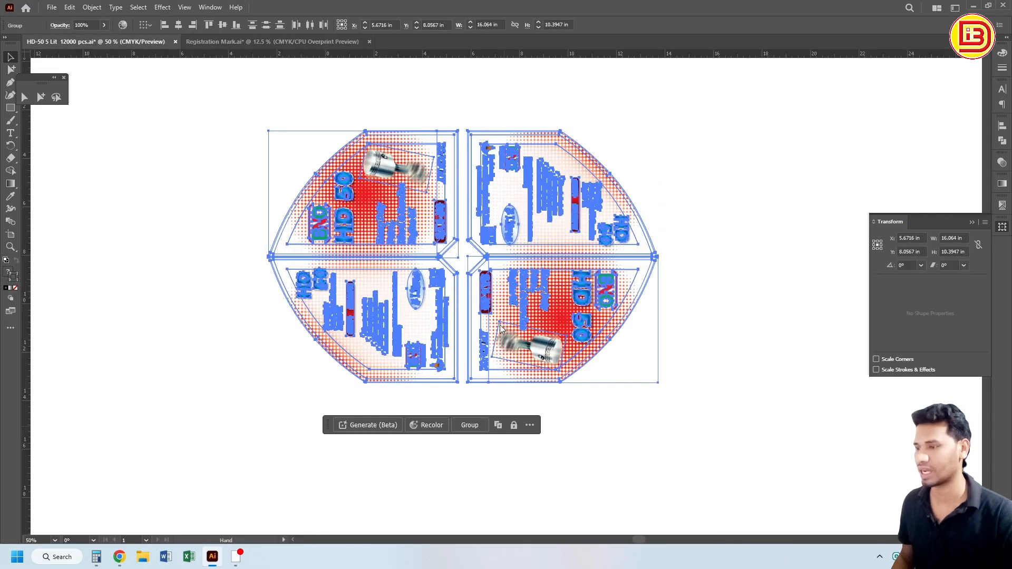
{"action": "left_click", "coordinate": [481, 416]}
{"action": "left_click_drag", "start_coordinate": [489, 412], "coordinate": [498, 271]}
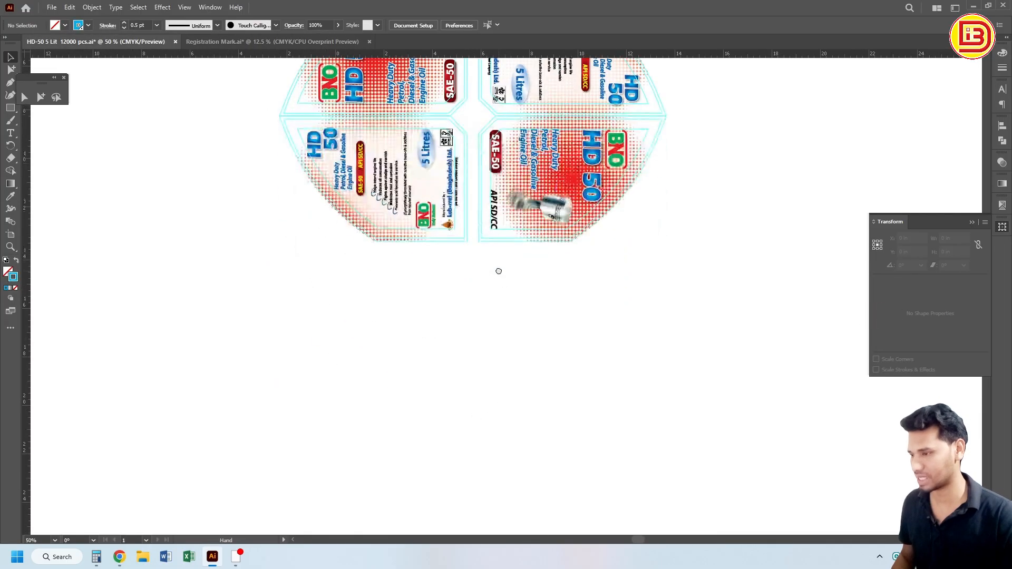
{"action": "key", "text": "ctrl+v"}
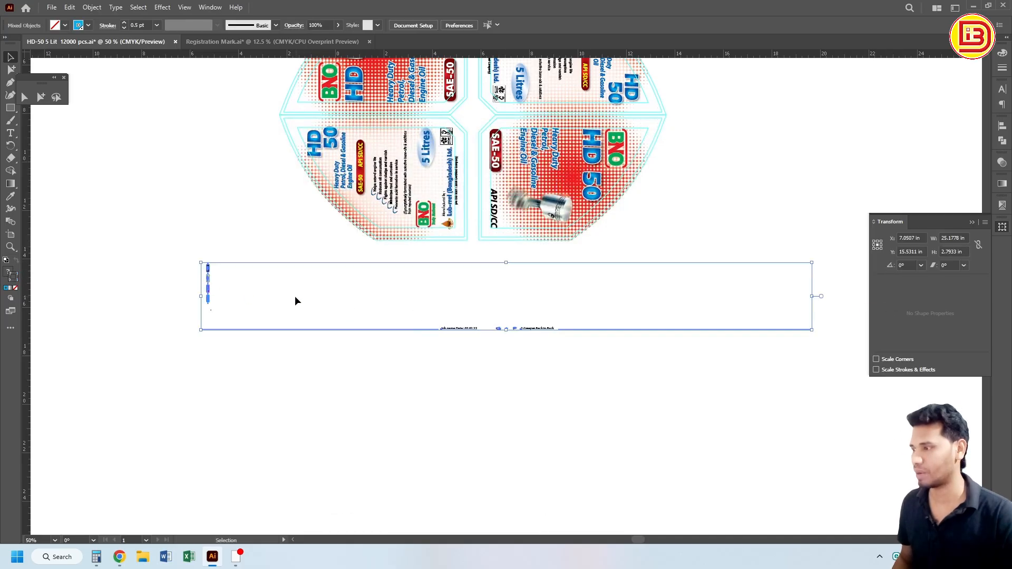
Step: Set the CMYK colour bar diagonally along the layout's upper-left curved edge and duplicate it beyond the upper-right curved edge
{"action": "left_click", "coordinate": [295, 296]}
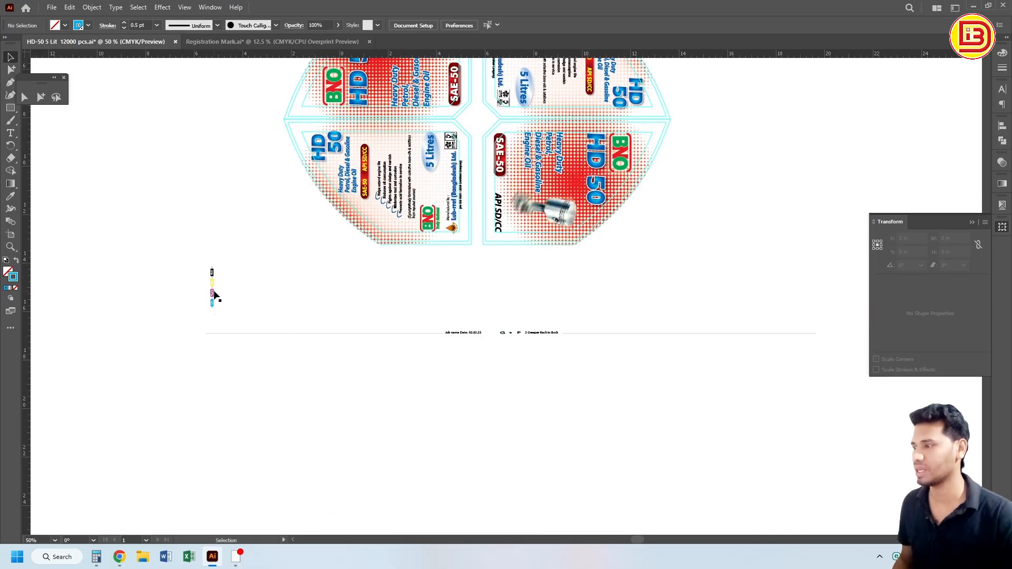
{"action": "left_click_drag", "start_coordinate": [214, 294], "coordinate": [287, 188]}
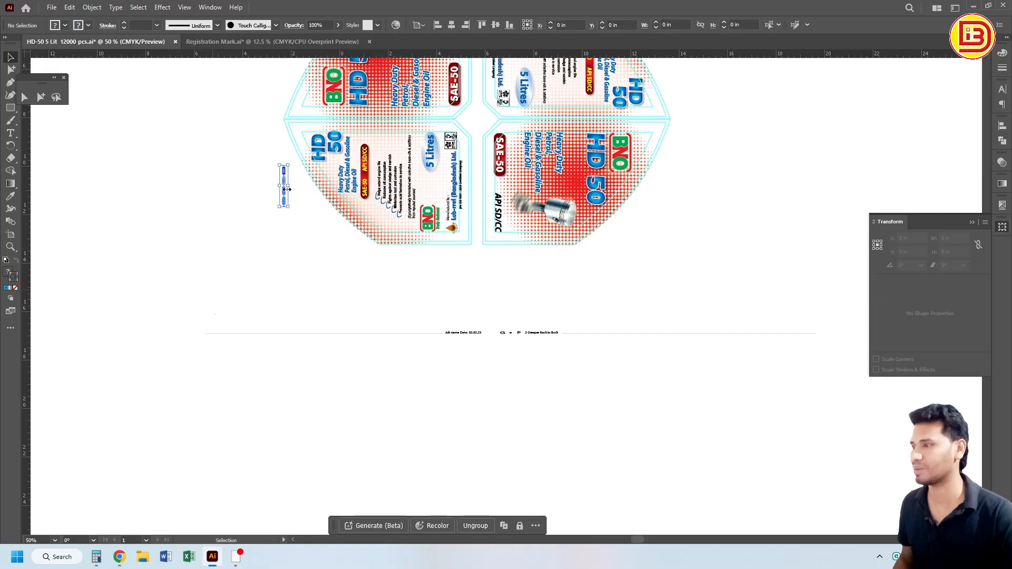
{"action": "scroll", "coordinate": [286, 188], "scroll_direction": "up", "scroll_amount": 5}
{"action": "left_click_drag", "start_coordinate": [264, 319], "coordinate": [634, 152]}
{"action": "left_click", "coordinate": [233, 130]}
{"action": "left_click", "coordinate": [294, 157]}
Step: Reflect the duplicated colour bar across the vertical axis and fit it against the layout's upper-right curved edge
{"action": "right_click", "coordinate": [634, 152]}
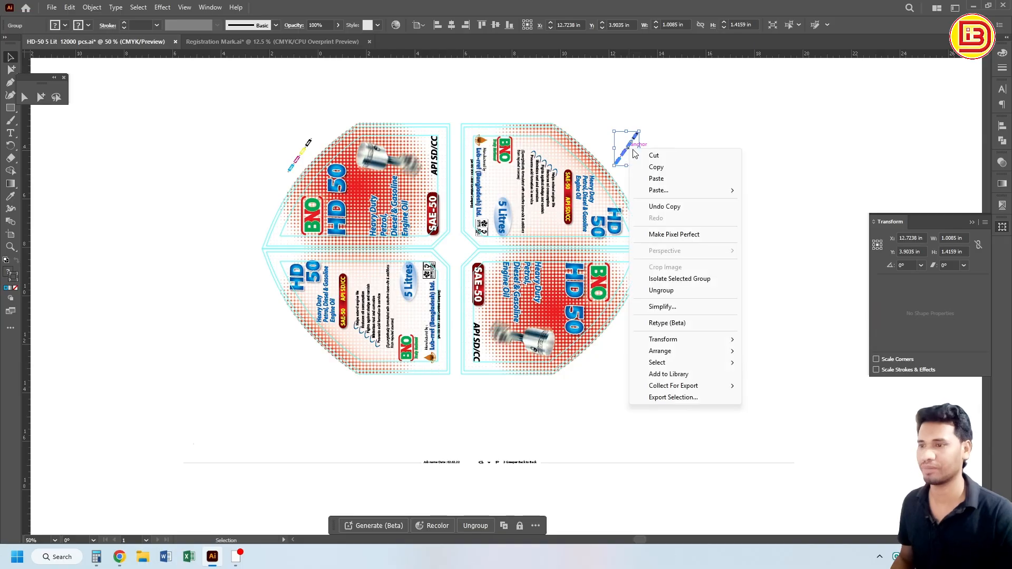
{"action": "mouse_move", "coordinate": [663, 340]}
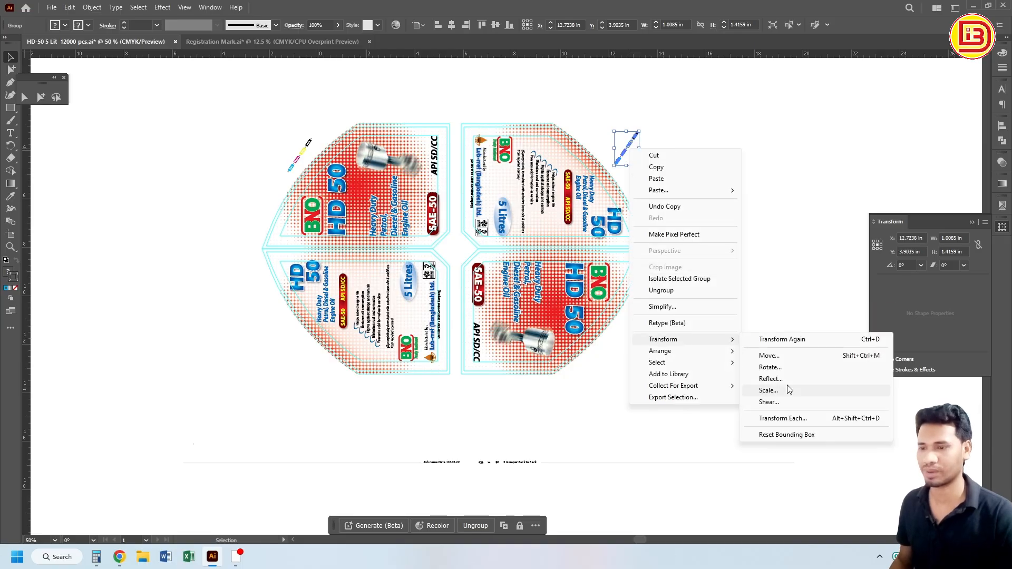
{"action": "left_click", "coordinate": [771, 379]}
{"action": "left_click", "coordinate": [506, 345]}
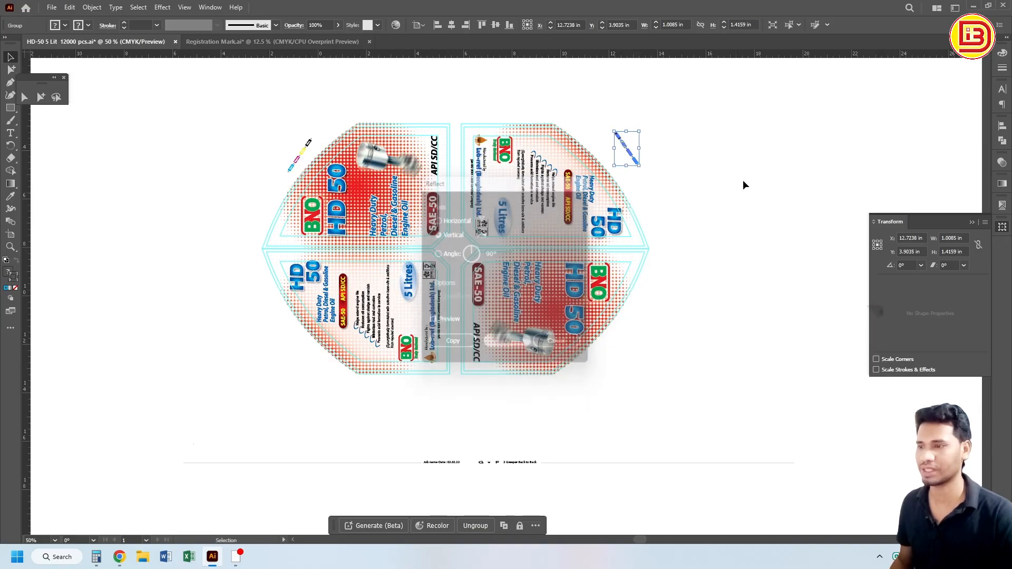
{"action": "left_click_drag", "start_coordinate": [629, 154], "coordinate": [613, 162]}
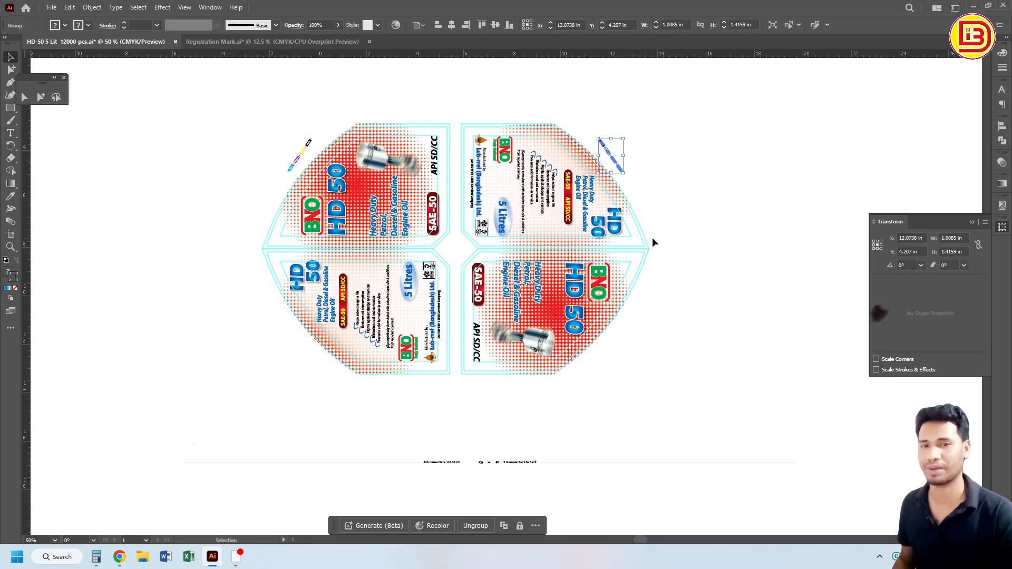
Step: Group the label panels with both colour bars and bring the gripper mark line up directly beneath them
{"action": "left_click_drag", "start_coordinate": [628, 374], "coordinate": [670, 340]}
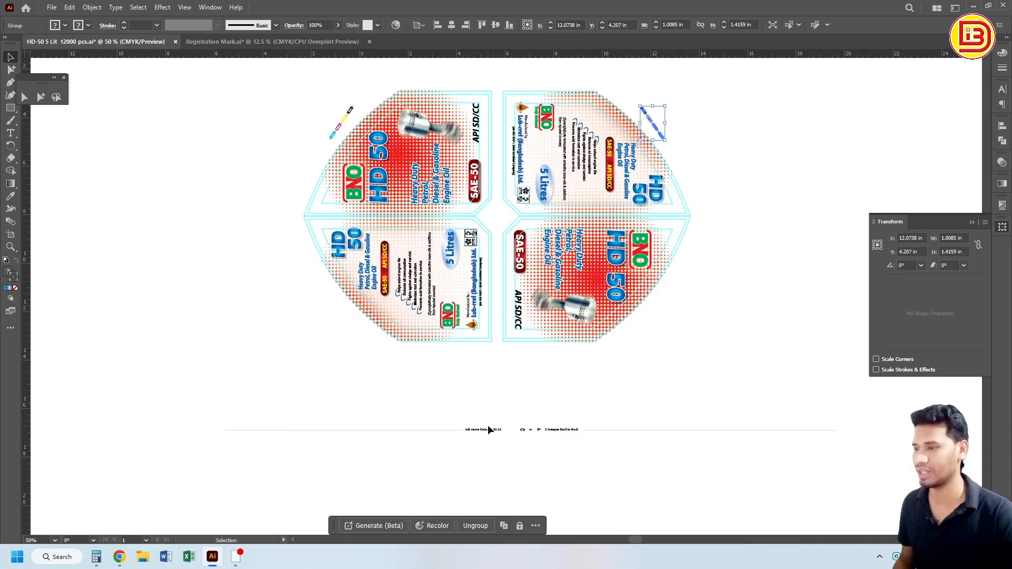
{"action": "left_click_drag", "start_coordinate": [760, 370], "coordinate": [268, 78]}
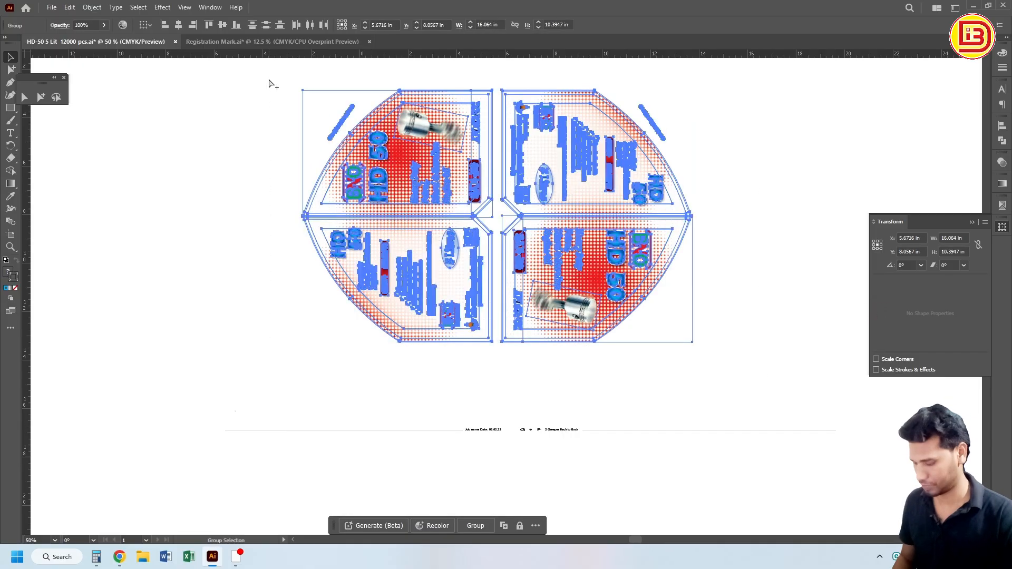
{"action": "key", "text": "v"}
{"action": "left_click_drag", "start_coordinate": [538, 430], "coordinate": [504, 346]}
{"action": "left_click_drag", "start_coordinate": [479, 326], "coordinate": [640, 394]}
{"action": "left_click_drag", "start_coordinate": [627, 388], "coordinate": [580, 296]}
Step: Add a vertical guide at the layout's horizontal centre and align the gripper line's arrow with it, just below the labels
{"action": "left_click", "coordinate": [543, 283]}
{"action": "left_click", "coordinate": [499, 356]}
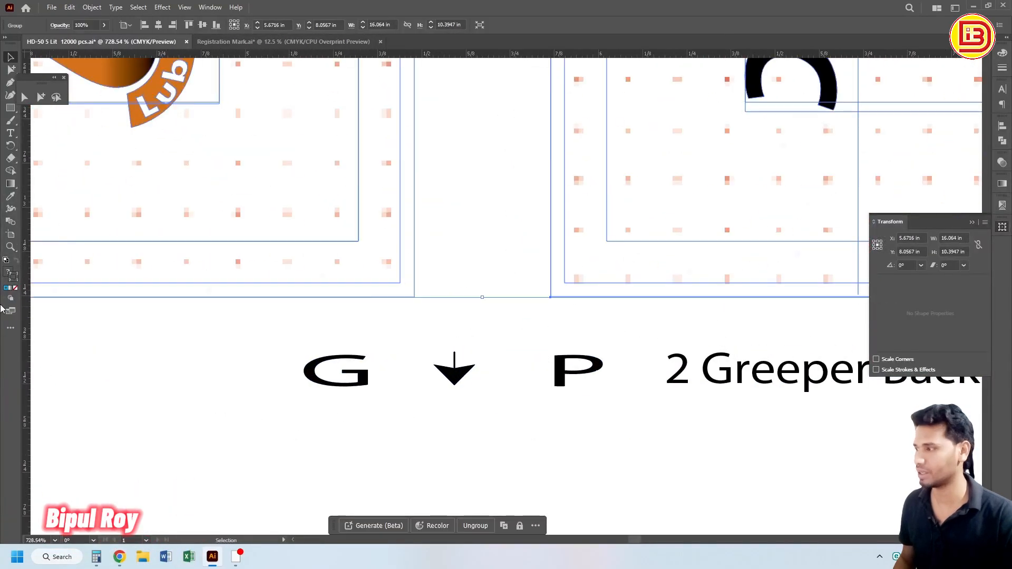
{"action": "left_click_drag", "start_coordinate": [28, 327], "coordinate": [483, 298]}
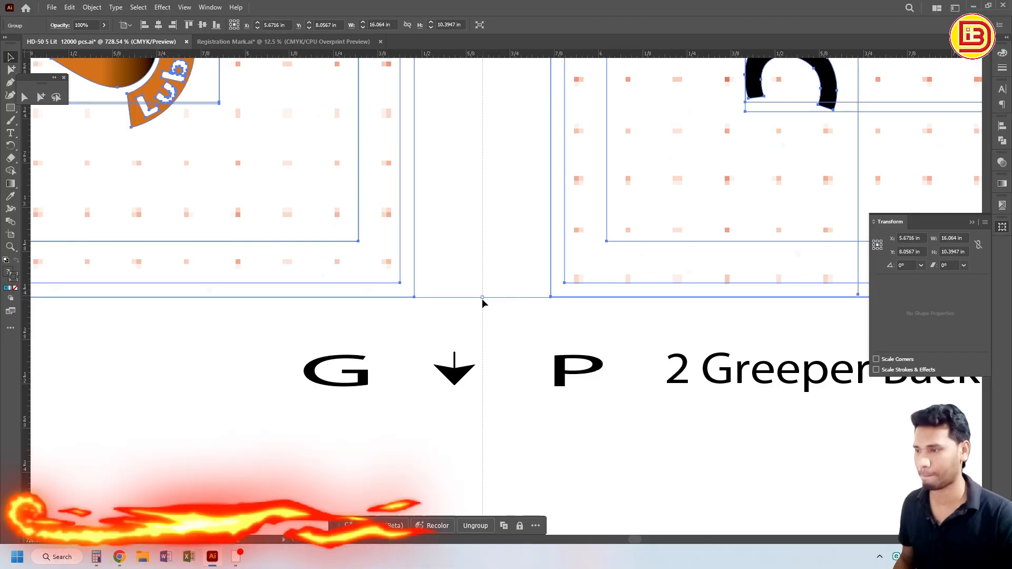
{"action": "left_click_drag", "start_coordinate": [458, 384], "coordinate": [516, 358]}
{"action": "scroll", "coordinate": [488, 326], "scroll_direction": "up", "scroll_amount": 3}
{"action": "scroll", "coordinate": [485, 300], "scroll_direction": "down", "scroll_amount": 6}
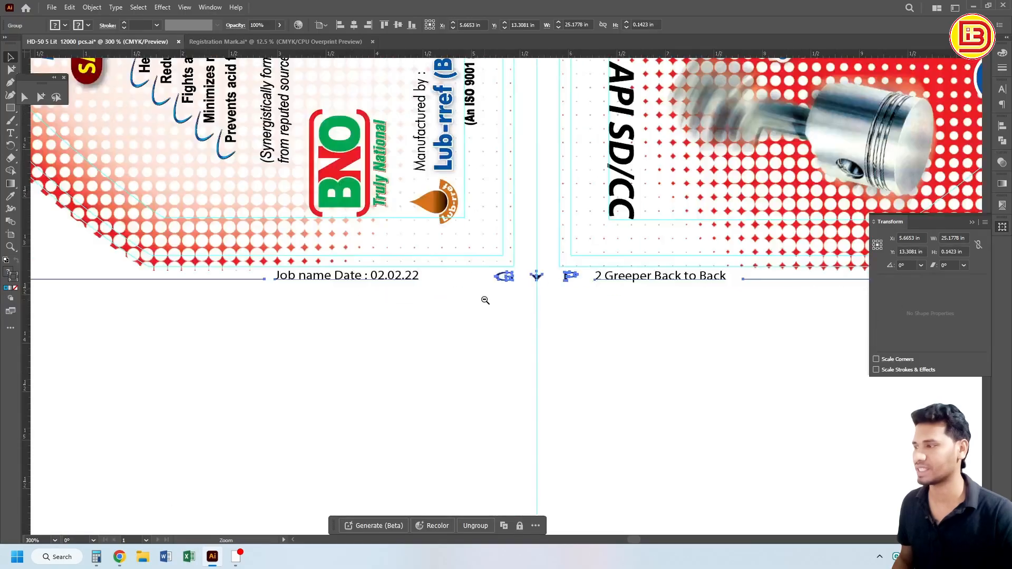
Step: Shorten the gripper line's left segment by moving its outer end point inward beneath the left label panel
{"action": "left_click", "coordinate": [24, 97]}
{"action": "scroll", "coordinate": [256, 296], "scroll_direction": "down", "scroll_amount": 2}
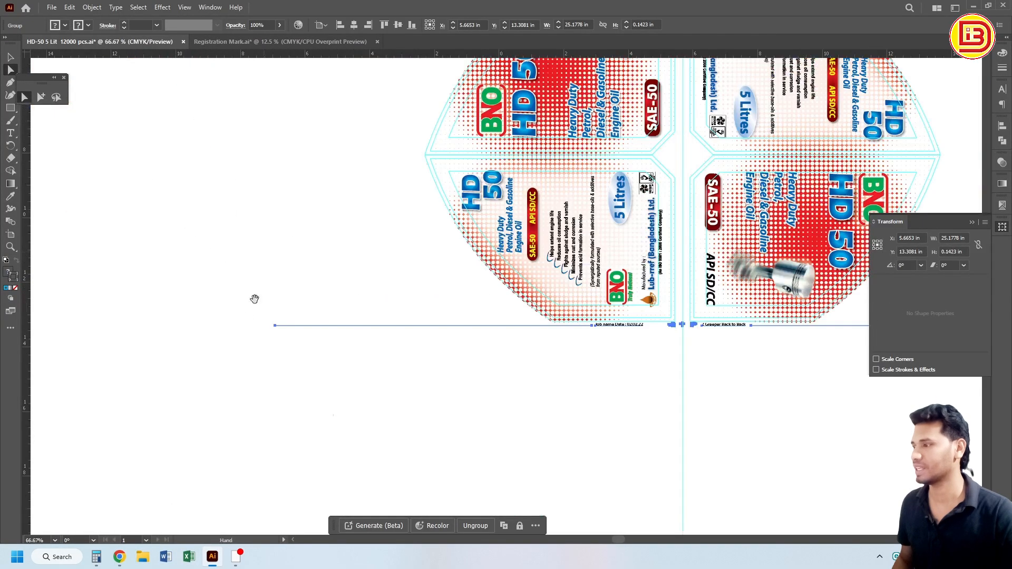
{"action": "left_click_drag", "start_coordinate": [254, 267], "coordinate": [488, 317]}
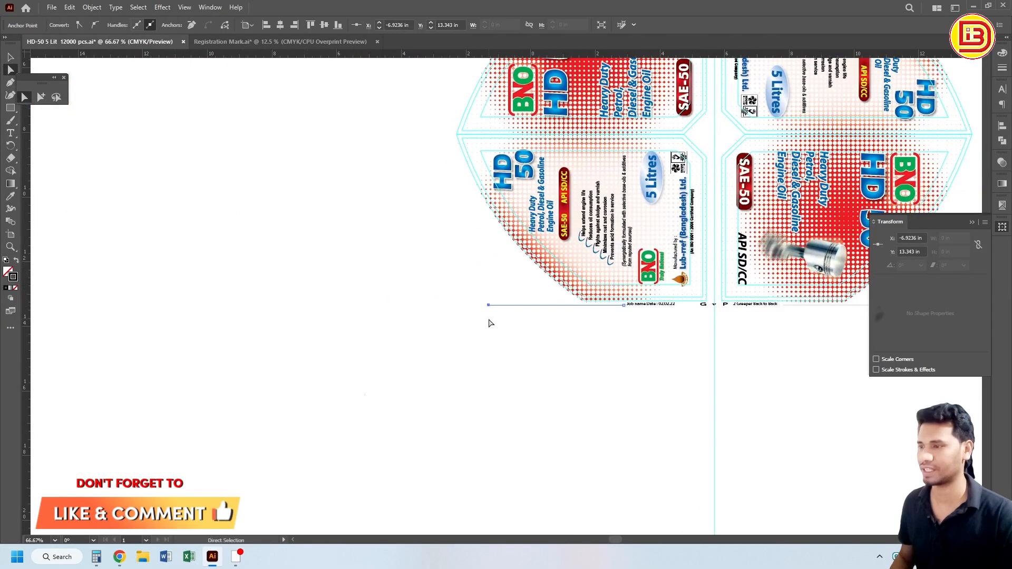
Step: Delete the vertical guide running through the horizontal centre of the label layout
{"action": "left_click", "coordinate": [619, 302], "text": "ctrl+alt"}
{"action": "left_click_drag", "start_coordinate": [843, 340], "coordinate": [510, 352]}
{"action": "left_click_drag", "start_coordinate": [529, 287], "coordinate": [379, 315]}
{"action": "left_click", "coordinate": [445, 373]}
{"action": "left_click_drag", "start_coordinate": [284, 403], "coordinate": [236, 429]}
{"action": "key", "text": "Delete"}
Step: Select all the artwork and examine the canvas around the label layout for stray objects
{"action": "scroll", "coordinate": [314, 409], "scroll_direction": "up", "scroll_amount": 4}
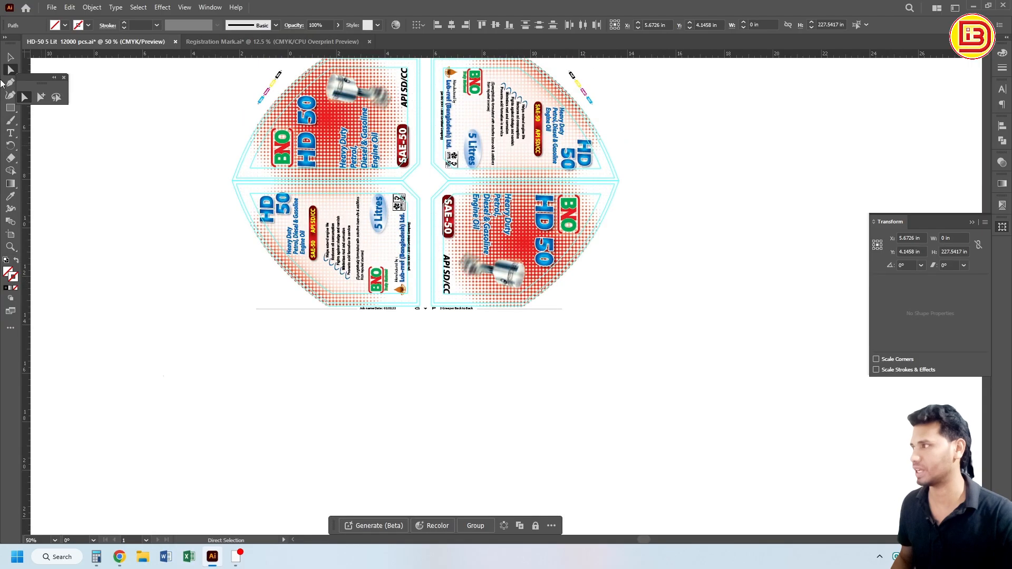
{"action": "left_click", "coordinate": [10, 58]}
{"action": "left_click", "coordinate": [349, 207], "text": "ctrl+alt"}
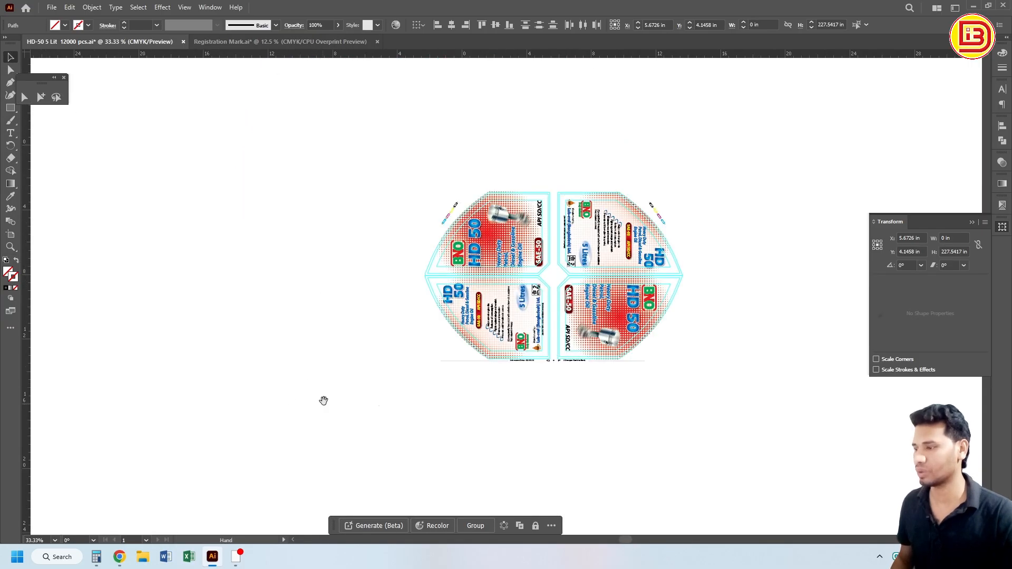
{"action": "left_click_drag", "start_coordinate": [324, 400], "coordinate": [305, 225]}
{"action": "left_click", "coordinate": [496, 302], "text": "ctrl+alt"}
{"action": "left_click", "coordinate": [496, 298], "text": "ctrl+alt"}
{"action": "left_click_drag", "start_coordinate": [423, 381], "coordinate": [451, 269]}
{"action": "key", "text": "ctrl+a"}
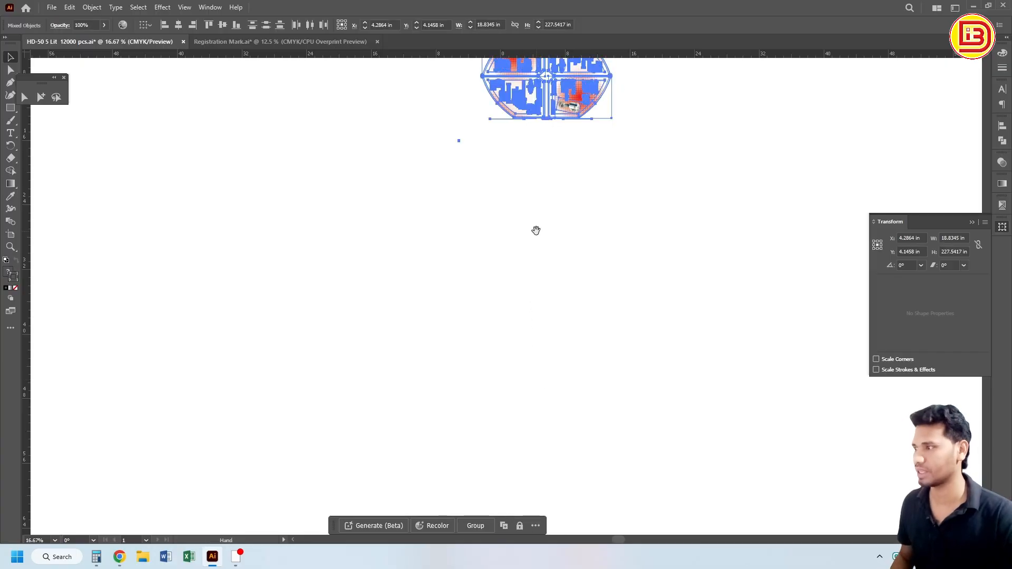
{"action": "left_click_drag", "start_coordinate": [536, 231], "coordinate": [546, 325]}
{"action": "left_click", "coordinate": [543, 321], "text": "ctrl+alt"}
{"action": "left_click", "coordinate": [441, 315]}
Step: In the Registration Mark document, bring back the removed colour bar, tick mark and gripper line, and select the short vertical tick below the colour bar
{"action": "left_click", "coordinate": [205, 42]}
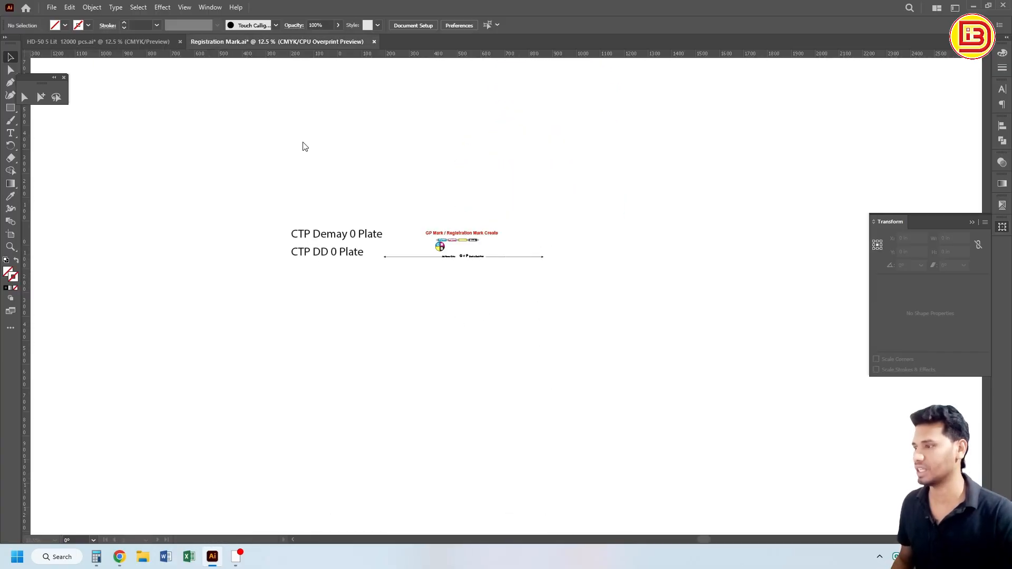
{"action": "key", "text": "ctrl+a"}
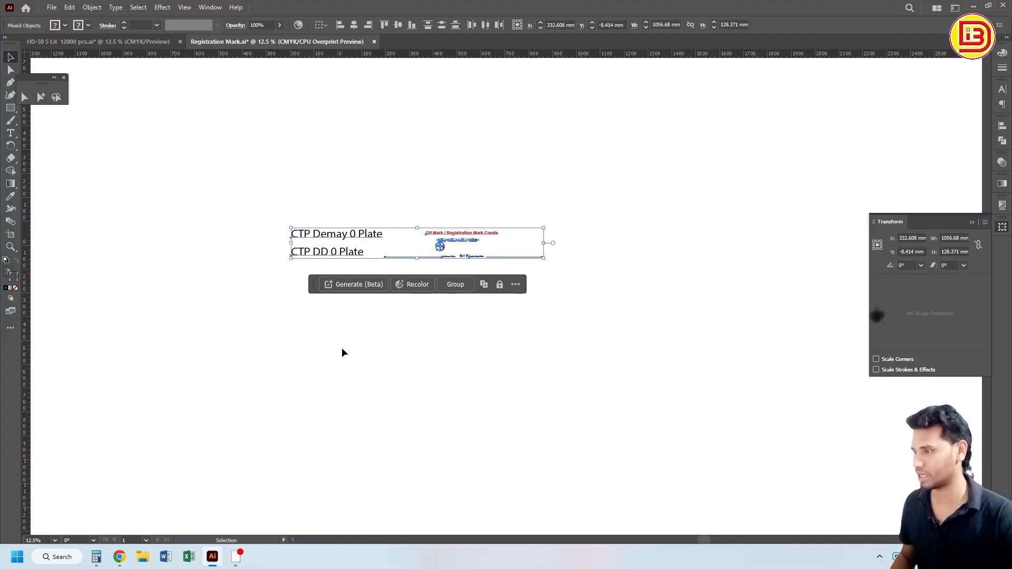
{"action": "left_click", "coordinate": [343, 349]}
{"action": "key", "text": "ctrl+alt+3"}
{"action": "left_click", "coordinate": [336, 345]}
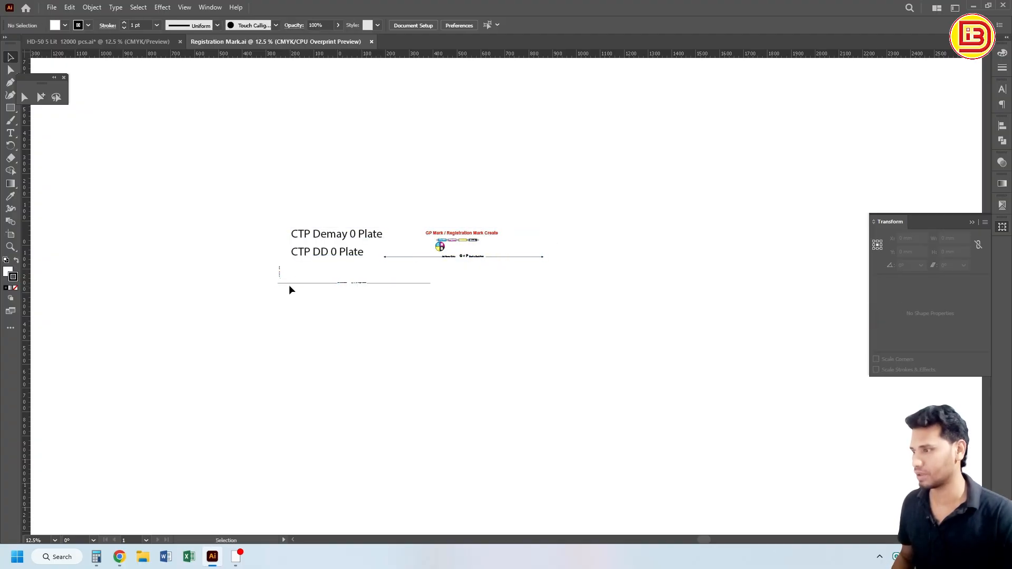
{"action": "left_click", "coordinate": [280, 278]}
{"action": "left_click_drag", "start_coordinate": [258, 240], "coordinate": [481, 373]}
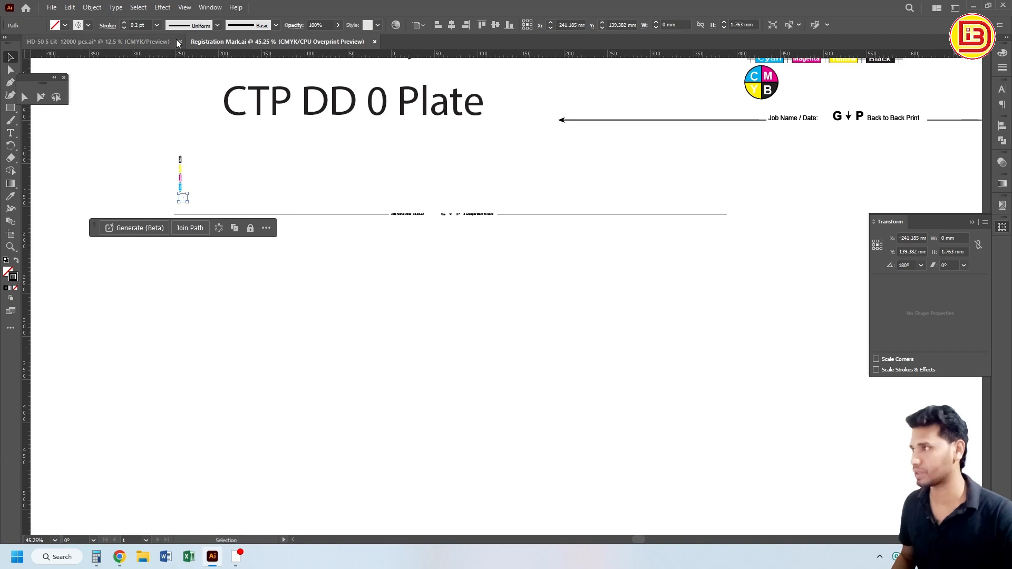
Step: Switch back to the HD-50 document and move the stray tick mark from off the layout's lower-left corner to between the gripper line's G and arrow
{"action": "left_click", "coordinate": [151, 45]}
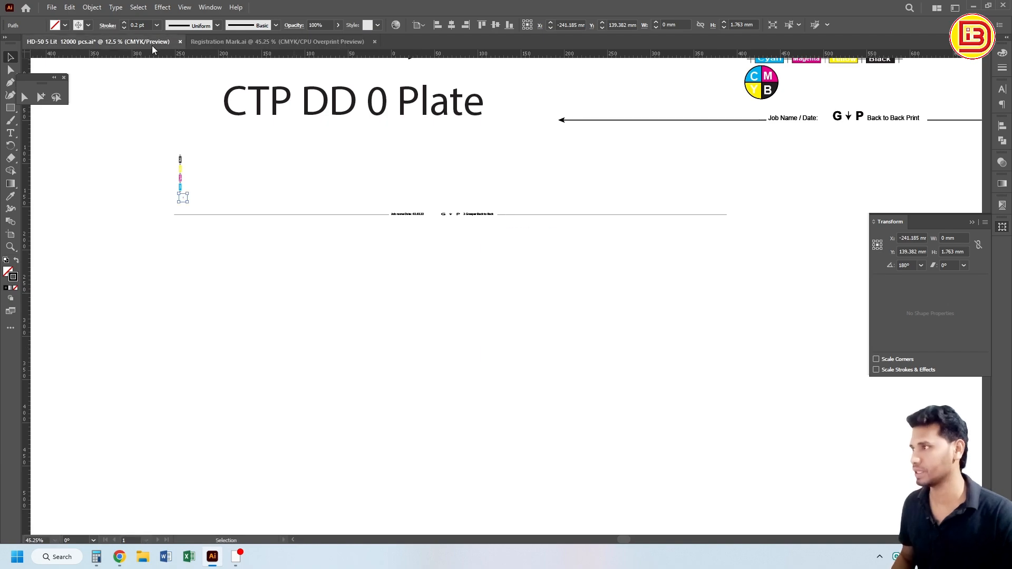
{"action": "key", "text": "ctrl+a"}
{"action": "left_click", "coordinate": [520, 332]}
{"action": "left_click_drag", "start_coordinate": [687, 412], "coordinate": [261, 116]}
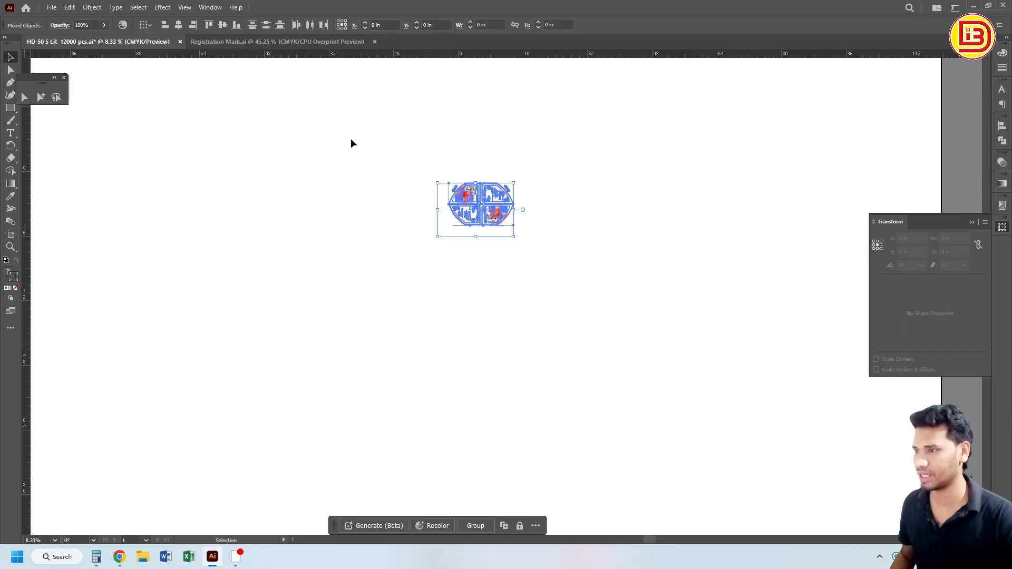
{"action": "left_click_drag", "start_coordinate": [428, 172], "coordinate": [501, 210]}
{"action": "left_click_drag", "start_coordinate": [480, 314], "coordinate": [435, 321]}
{"action": "left_click", "coordinate": [40, 97]}
{"action": "left_click", "coordinate": [192, 217]}
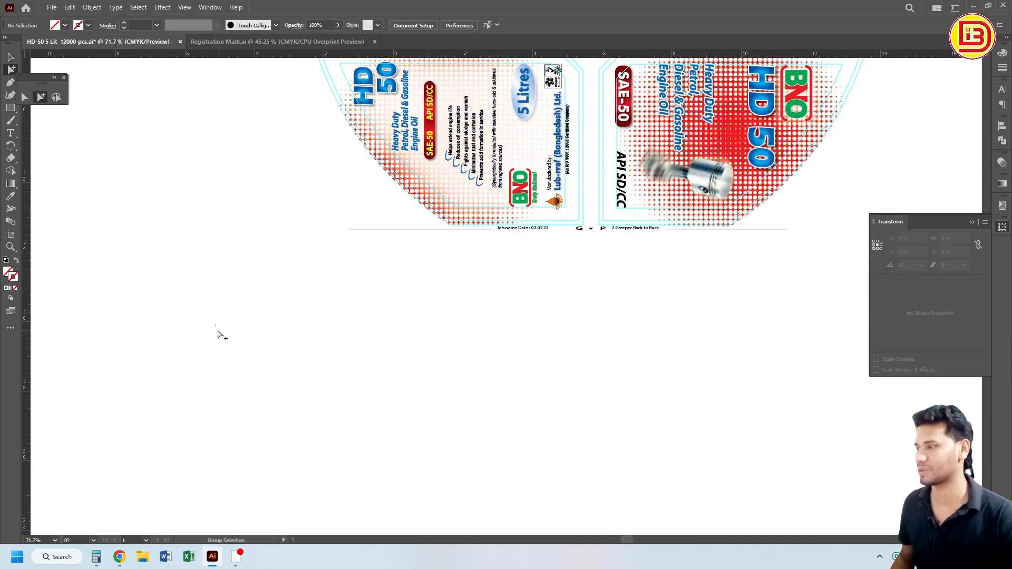
{"action": "left_click_drag", "start_coordinate": [370, 326], "coordinate": [585, 229]}
{"action": "left_click_drag", "start_coordinate": [577, 213], "coordinate": [722, 311]}
{"action": "left_click_drag", "start_coordinate": [638, 325], "coordinate": [628, 283]}
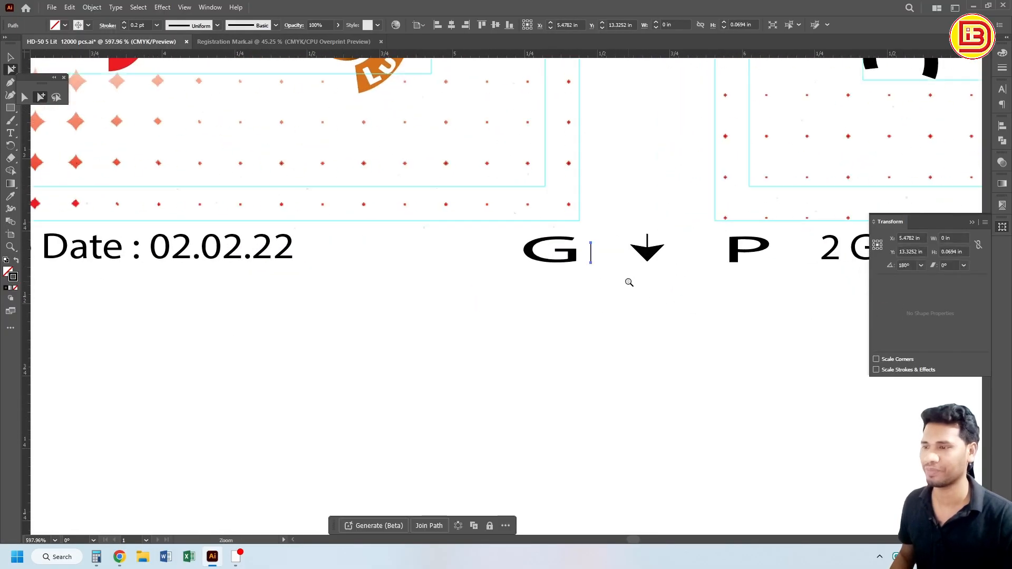
Step: Place vertical tick marks below the two lower panels, one at each panel's inner trim line on either side of the arrow
{"action": "left_click", "coordinate": [601, 252]}
{"action": "left_click_drag", "start_coordinate": [590, 248], "coordinate": [749, 232]}
{"action": "left_click", "coordinate": [612, 235], "text": "ctrl+alt"}
{"action": "left_click", "coordinate": [612, 235], "text": "ctrl+alt"}
{"action": "left_click", "coordinate": [612, 236], "text": "ctrl+alt"}
{"action": "left_click", "coordinate": [612, 236], "text": "ctrl+alt"}
{"action": "left_click_drag", "start_coordinate": [344, 349], "coordinate": [489, 348]}
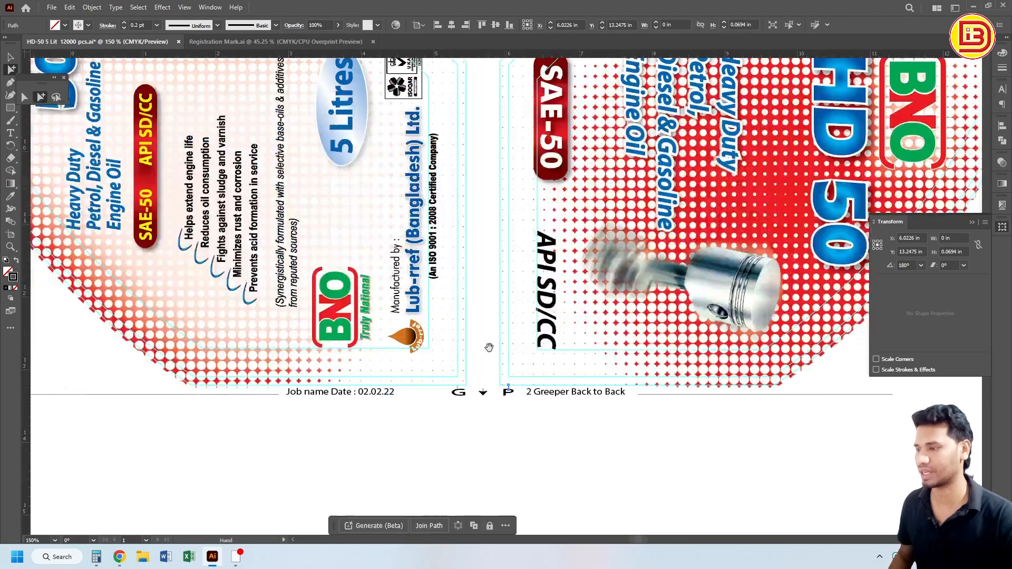
Step: Duplicate both vertical ticks straight up to the top edge of the upper panels, keeping them on the inner trim lines
{"action": "left_click", "coordinate": [457, 390], "text": "shift"}
{"action": "left_click", "coordinate": [472, 279], "text": "ctrl+alt"}
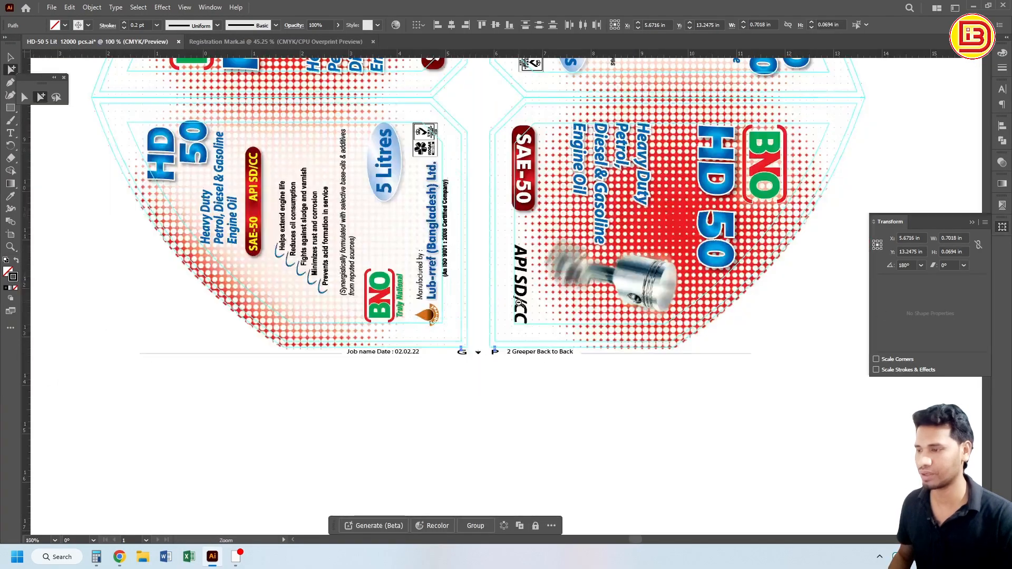
{"action": "left_click", "coordinate": [473, 279], "text": "ctrl+alt"}
{"action": "left_click_drag", "start_coordinate": [474, 306], "coordinate": [566, 144]}
{"action": "left_click_drag", "start_coordinate": [491, 144], "coordinate": [524, 184]}
{"action": "key", "text": "ctrl+minus"}
{"action": "key", "text": "ctrl+minus"}
{"action": "key", "text": "ctrl+minus"}
{"action": "key", "text": "ctrl+minus"}
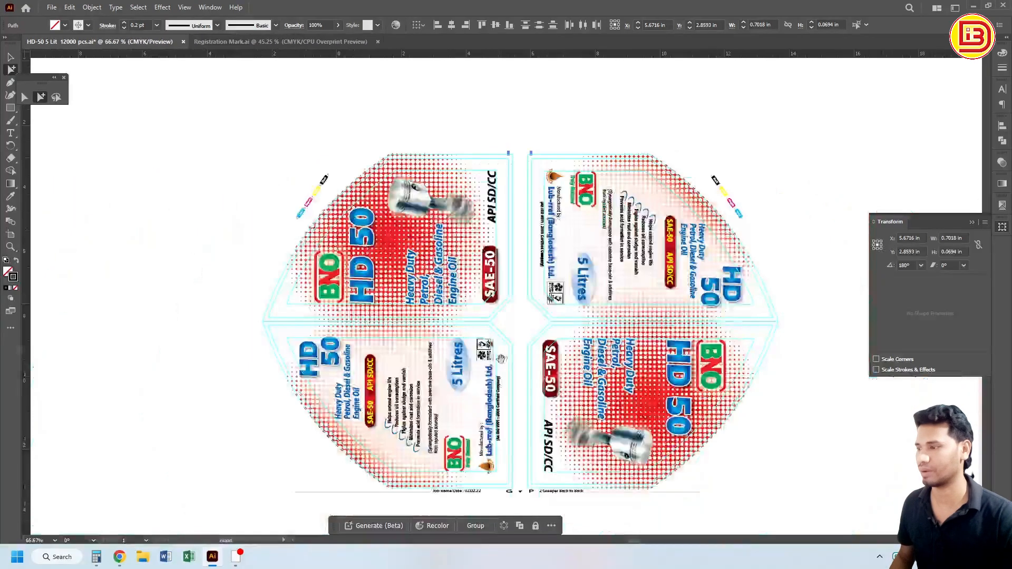
{"action": "left_click_drag", "start_coordinate": [486, 153], "coordinate": [493, 205]}
{"action": "left_click", "coordinate": [464, 105]}
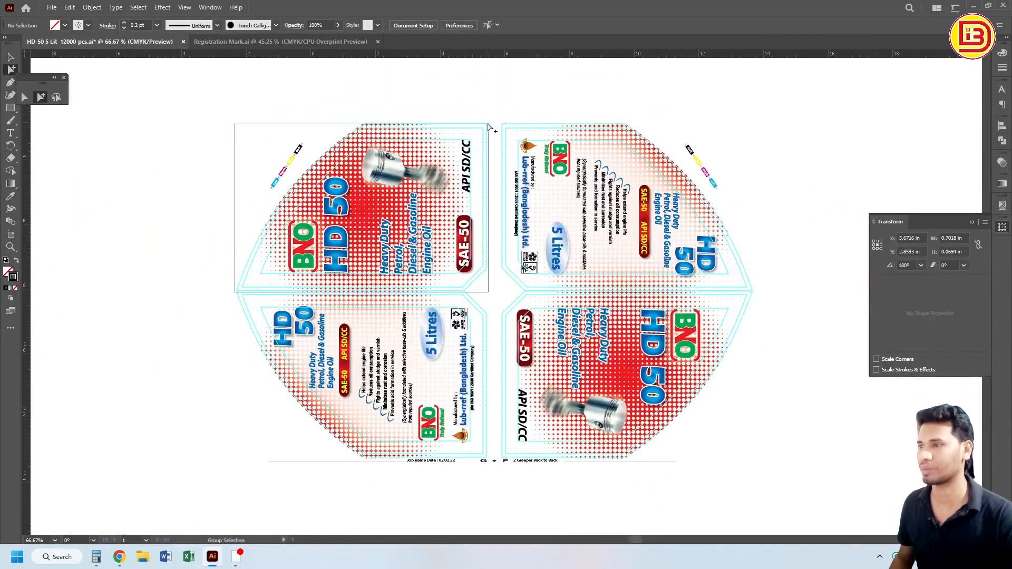
{"action": "left_click_drag", "start_coordinate": [484, 125], "coordinate": [286, 173]}
{"action": "left_click_drag", "start_coordinate": [249, 260], "coordinate": [238, 175]}
{"action": "key", "text": "ctrl+z"}
{"action": "left_click", "coordinate": [490, 108]}
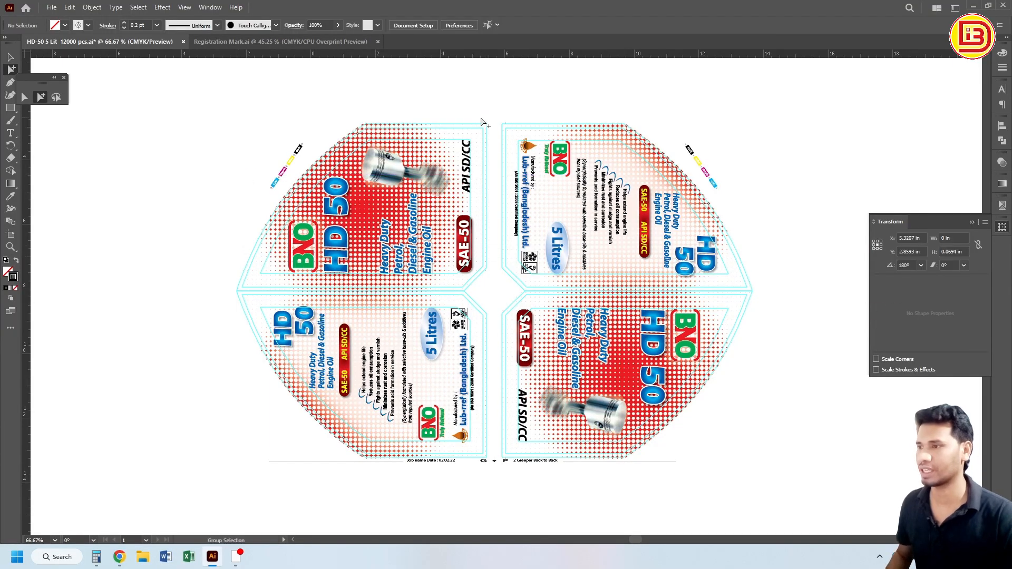
Step: Duplicate the upper-left panel's tick to its outer left trim at about X -2.14 in, and rotate a further copy 90° beside it
{"action": "left_click", "coordinate": [484, 124]}
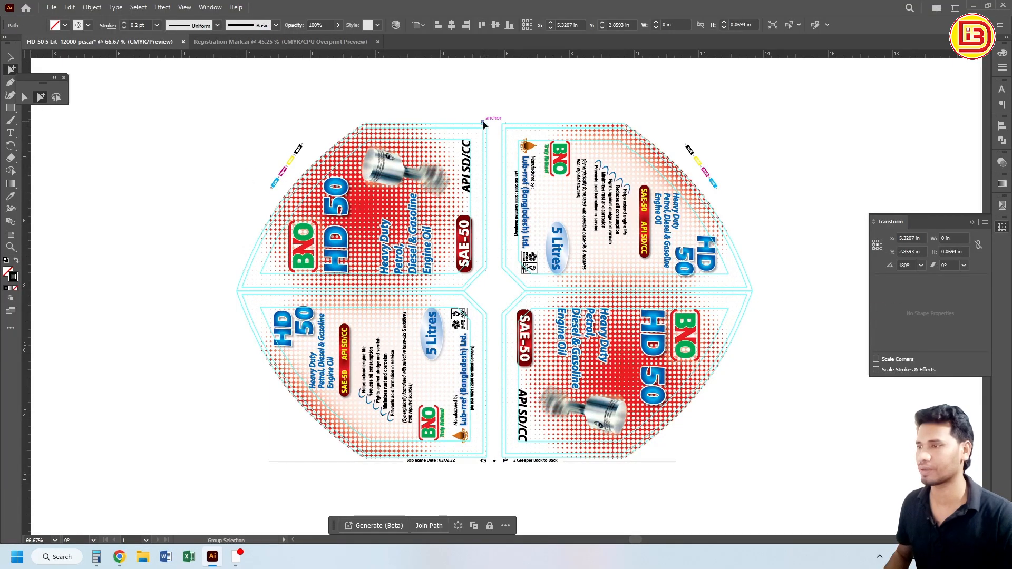
{"action": "left_click_drag", "start_coordinate": [484, 125], "coordinate": [339, 143]}
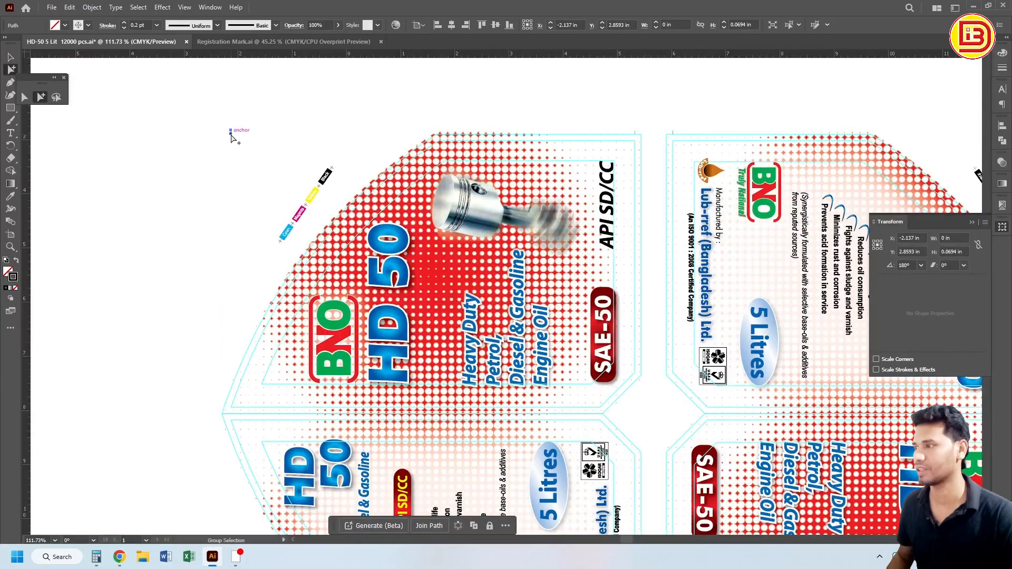
{"action": "left_click_drag", "start_coordinate": [231, 132], "coordinate": [369, 158]}
{"action": "key", "text": "r"}
{"action": "left_click", "coordinate": [41, 100]}
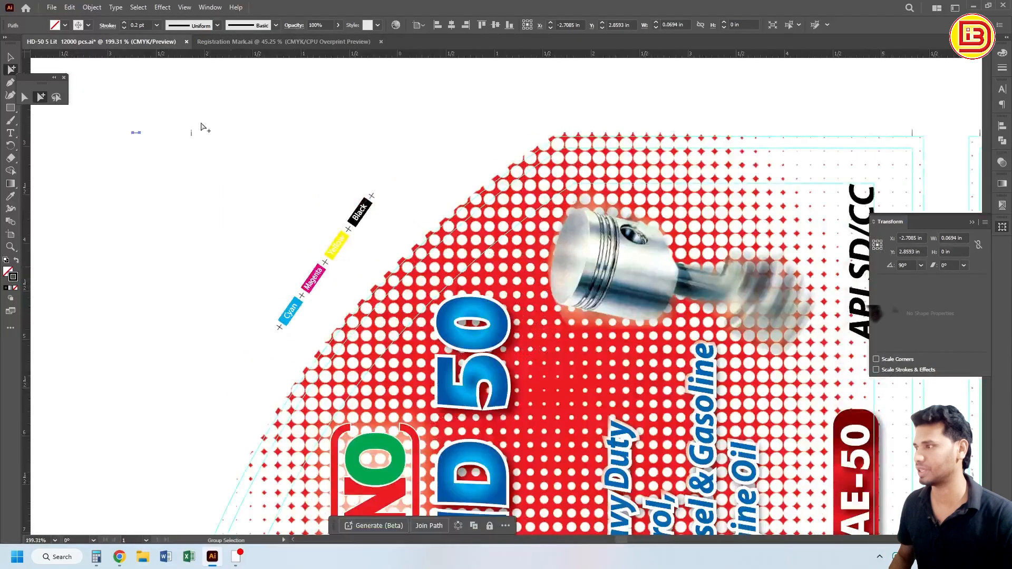
Step: Position the horizontal tick just left of the vertical one, level with the upper-left panel's top trim line
{"action": "left_click", "coordinate": [201, 124]}
{"action": "left_click_drag", "start_coordinate": [139, 134], "coordinate": [175, 139]}
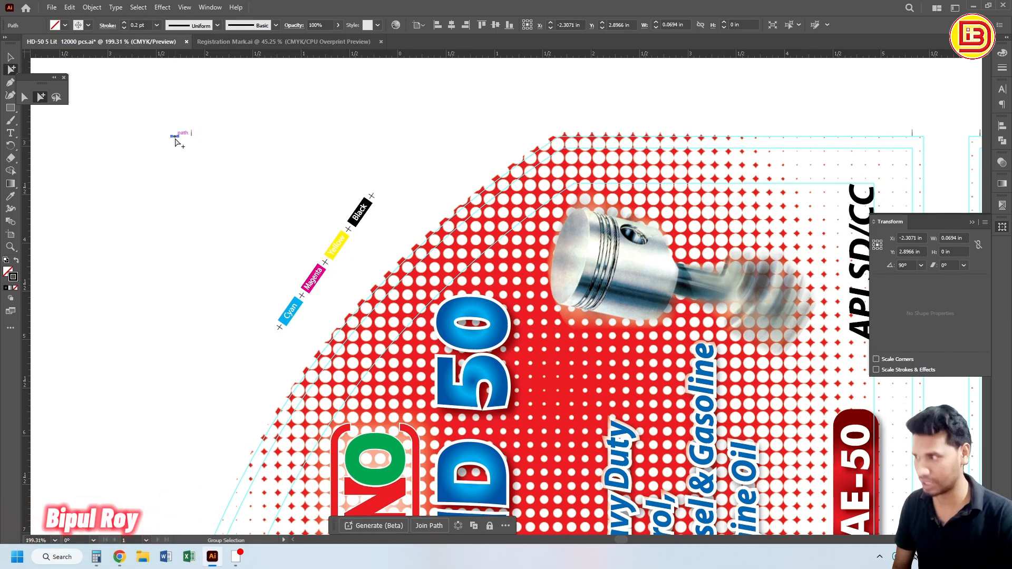
{"action": "key", "text": "Down"}
{"action": "left_click", "coordinate": [211, 157]}
{"action": "left_click", "coordinate": [176, 138]}
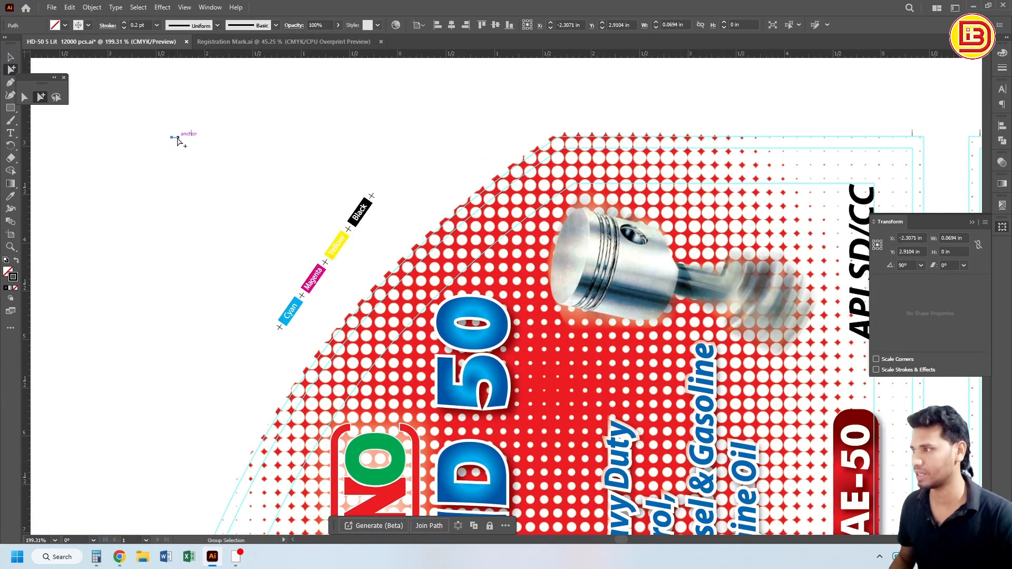
{"action": "mouse_move", "coordinate": [178, 138]}
{"action": "left_mouse_down"}
{"action": "mouse_move", "coordinate": [582, 174]}
{"action": "mouse_move", "coordinate": [572, 150]}
{"action": "mouse_move", "coordinate": [181, 157]}
{"action": "left_mouse_up"}
Step: Duplicate the horizontal tick down to the two trim lines where the left panels meet, at about Y 7.94 in and 8.18 in
{"action": "left_click", "coordinate": [326, 141]}
{"action": "left_click", "coordinate": [571, 310], "text": "ctrl+alt"}
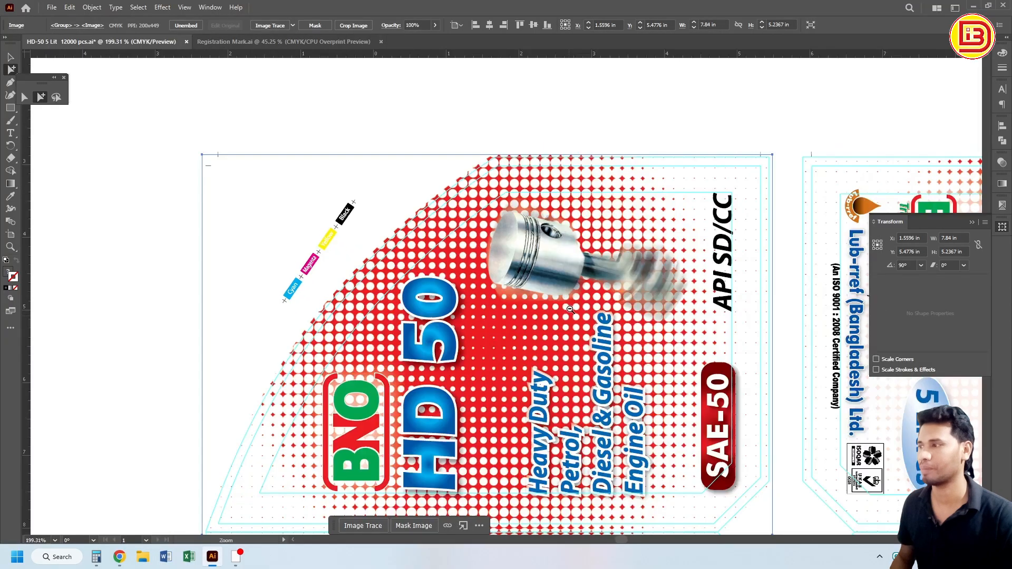
{"action": "left_click", "coordinate": [570, 310], "text": "ctrl+alt"}
{"action": "left_click_drag", "start_coordinate": [465, 465], "coordinate": [454, 319]}
{"action": "left_click", "coordinate": [454, 319], "text": "ctrl+alt"}
{"action": "left_click", "coordinate": [349, 152]}
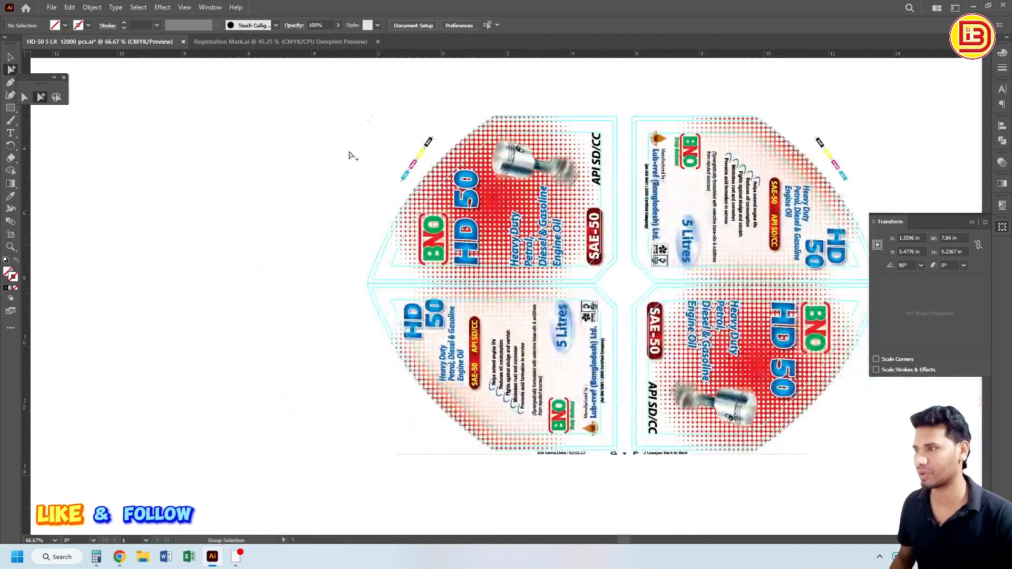
{"action": "left_click_drag", "start_coordinate": [367, 120], "coordinate": [367, 279]}
{"action": "scroll", "coordinate": [362, 306], "scroll_direction": "up", "scroll_amount": 5}
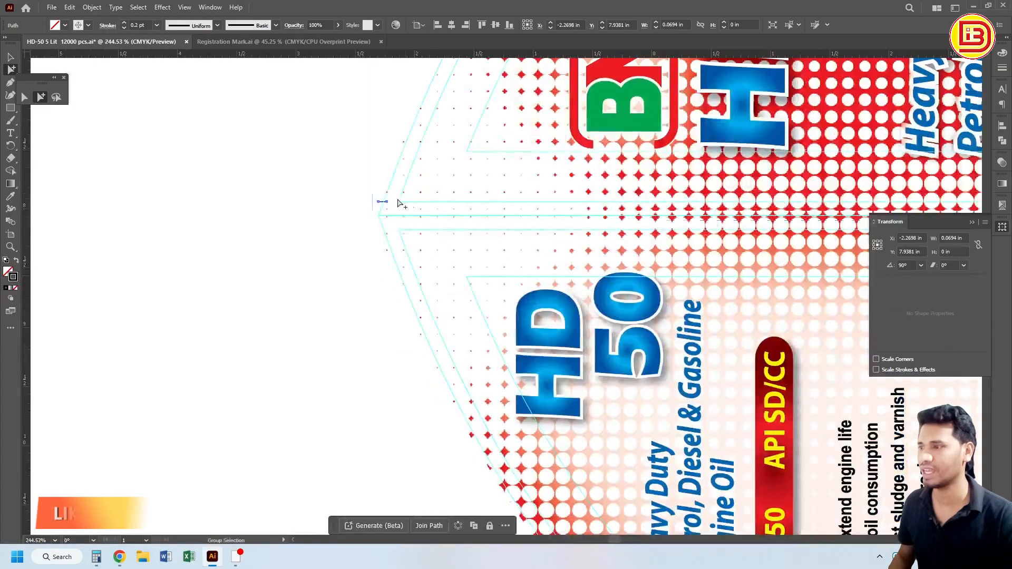
{"action": "left_click_drag", "start_coordinate": [383, 206], "coordinate": [381, 230]}
Step: Select the three horizontal ticks beside the left panels and shift them outward together to about X -2.40 in
{"action": "left_click", "coordinate": [548, 279], "text": "ctrl+alt"}
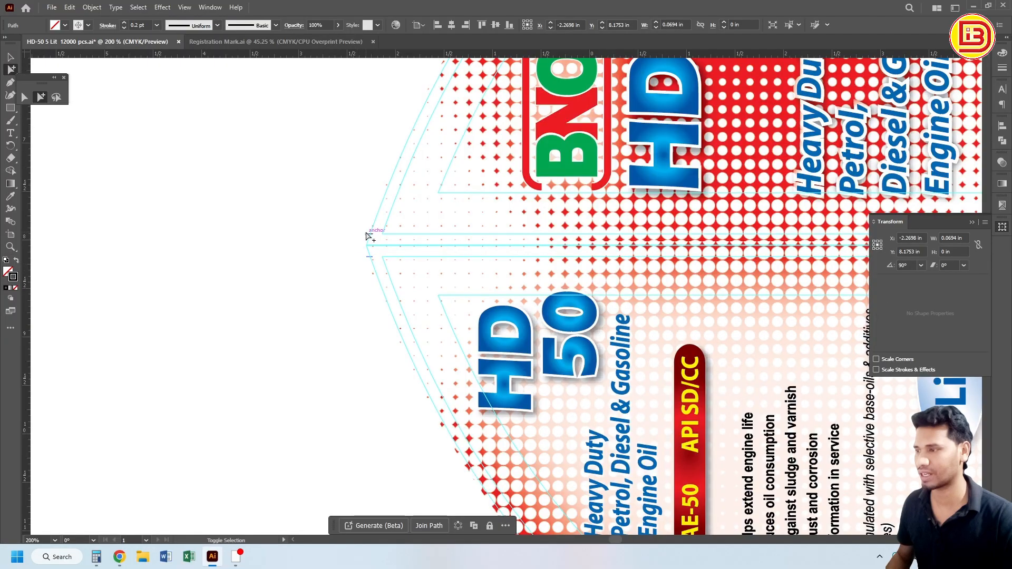
{"action": "left_click", "coordinate": [366, 234], "text": "shift"}
{"action": "left_click", "coordinate": [463, 153], "text": "ctrl+alt"}
{"action": "left_click_drag", "start_coordinate": [466, 157], "coordinate": [478, 311]}
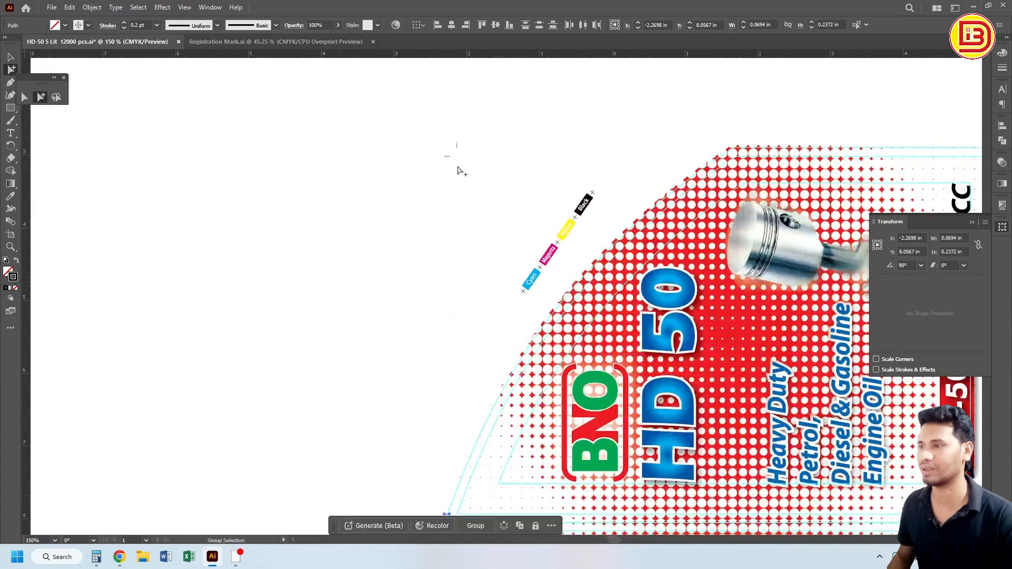
{"action": "left_click_drag", "start_coordinate": [447, 156], "coordinate": [437, 157]}
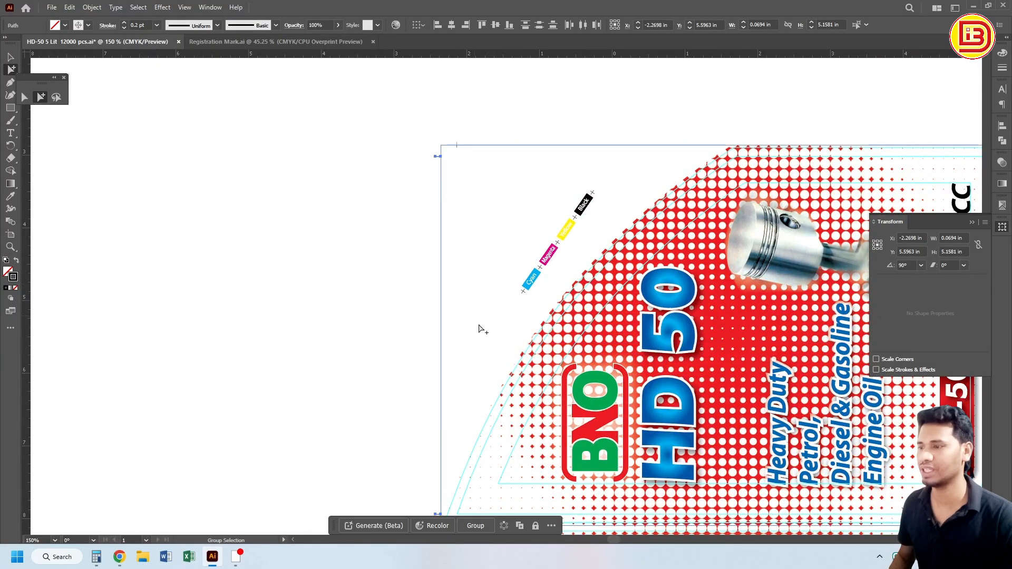
Step: Duplicate a horizontal tick down to the lower-left panel's bottom trim line, at about Y 13.10 in
{"action": "left_click", "coordinate": [508, 368], "text": "ctrl+alt"}
{"action": "left_click_drag", "start_coordinate": [515, 376], "coordinate": [456, 279]}
{"action": "left_click", "coordinate": [394, 158]}
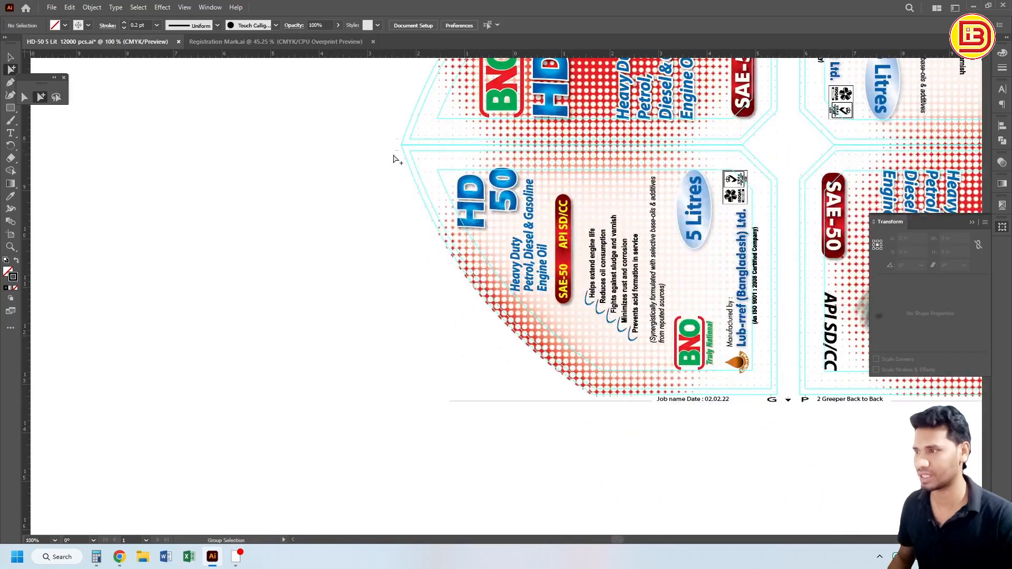
{"action": "left_click_drag", "start_coordinate": [394, 157], "coordinate": [406, 392]}
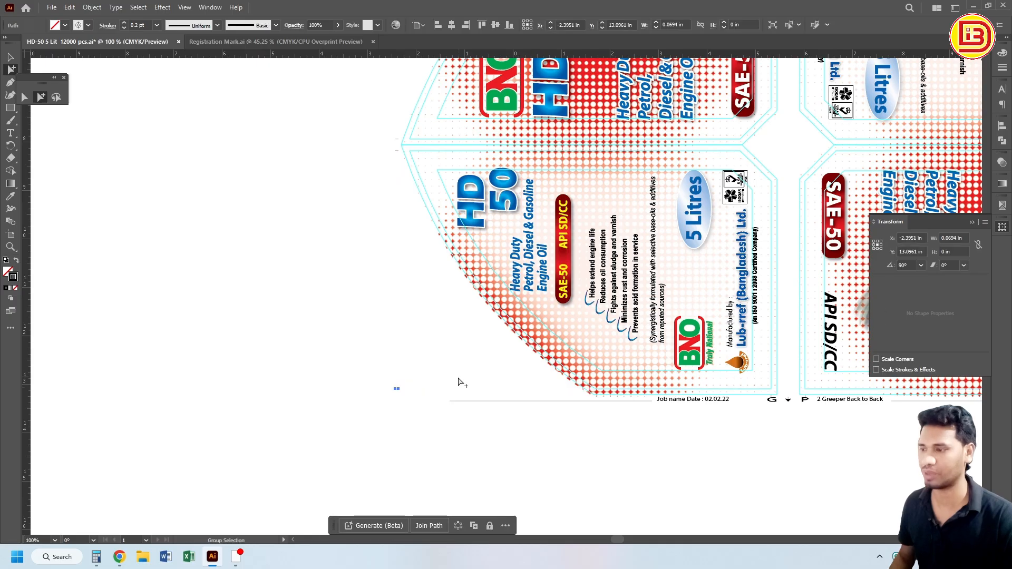
Step: Duplicate the outer-left vertical tick down to the lower-left panel's bottom corner, at about Y 13.21 in
{"action": "key", "text": "ctrl+minus"}
{"action": "left_click", "coordinate": [431, 111]}
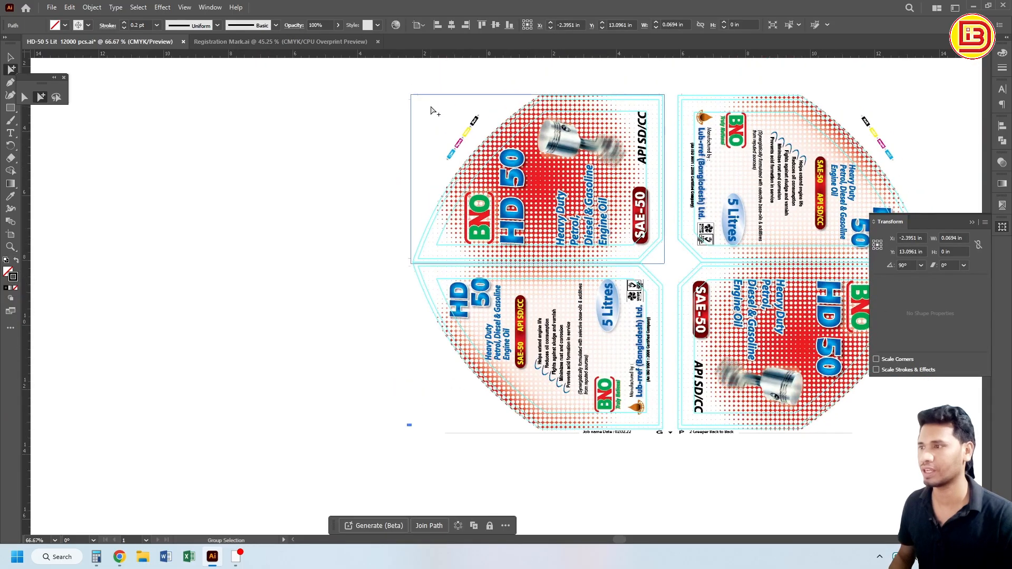
{"action": "left_click_drag", "start_coordinate": [418, 95], "coordinate": [395, 87]}
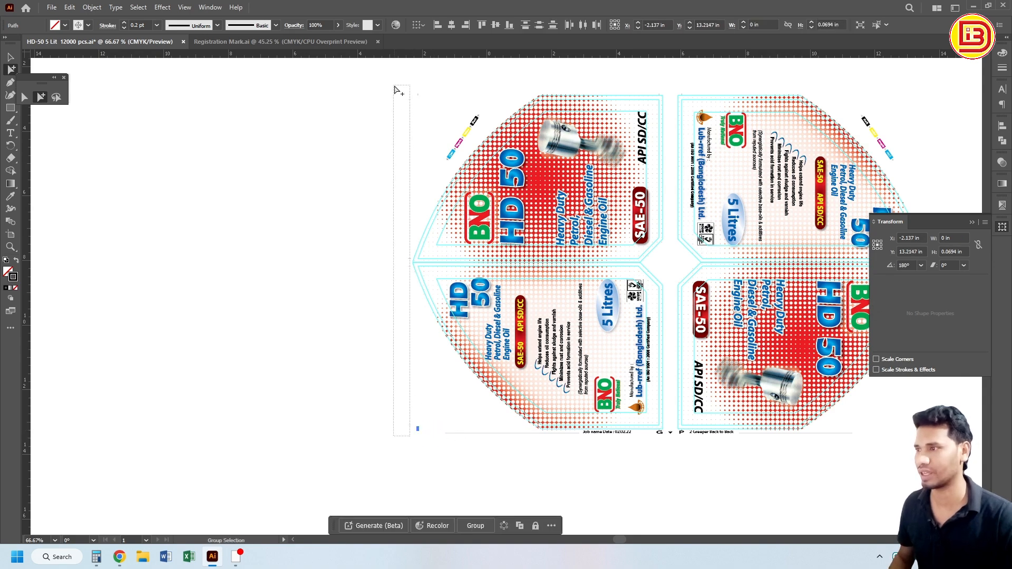
Step: Duplicate the four horizontal ticks from the layout's left side straight across to its right side, at about X 13.74 in
{"action": "left_click", "coordinate": [624, 270], "text": "ctrl+alt"}
{"action": "left_click_drag", "start_coordinate": [629, 294], "coordinate": [516, 260]}
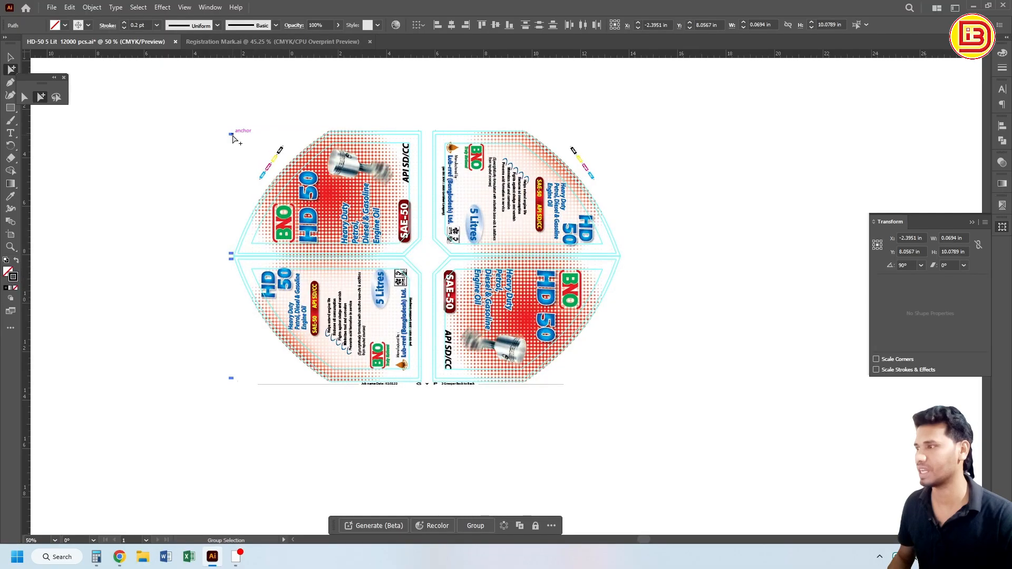
{"action": "left_click_drag", "start_coordinate": [234, 135], "coordinate": [625, 162]}
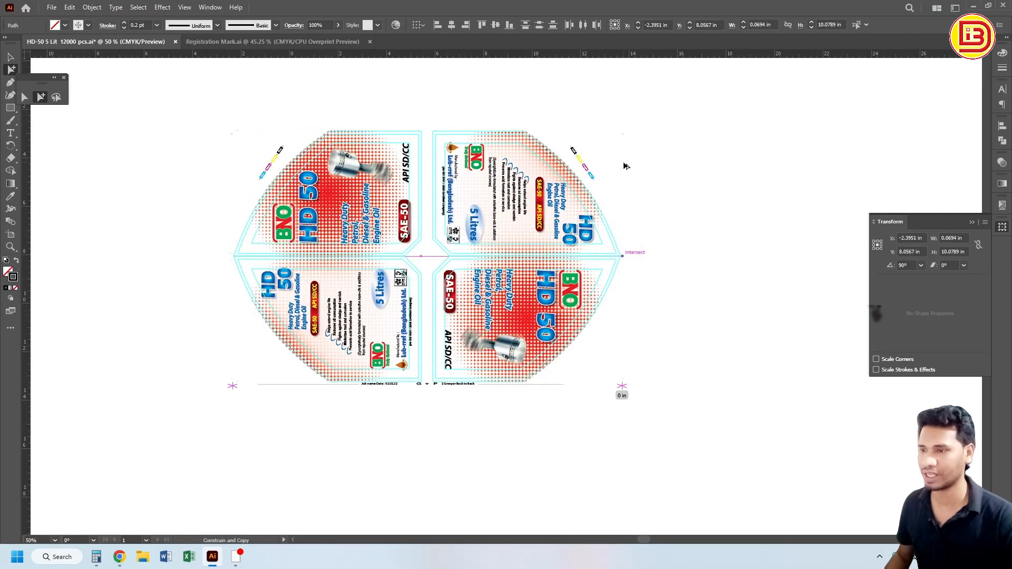
Step: Duplicate an upper vertical tick to the upper-right panel's outer trim corner, at about X 13.48 in
{"action": "left_click", "coordinate": [675, 297], "text": "ctrl"}
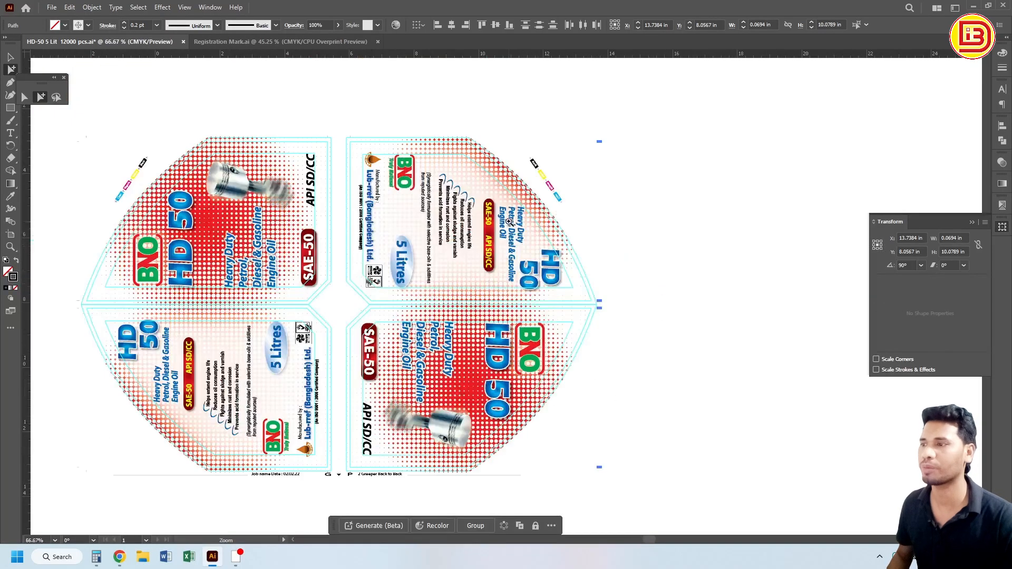
{"action": "left_click_drag", "start_coordinate": [351, 138], "coordinate": [595, 151]}
{"action": "left_click_drag", "start_coordinate": [588, 350], "coordinate": [603, 241]}
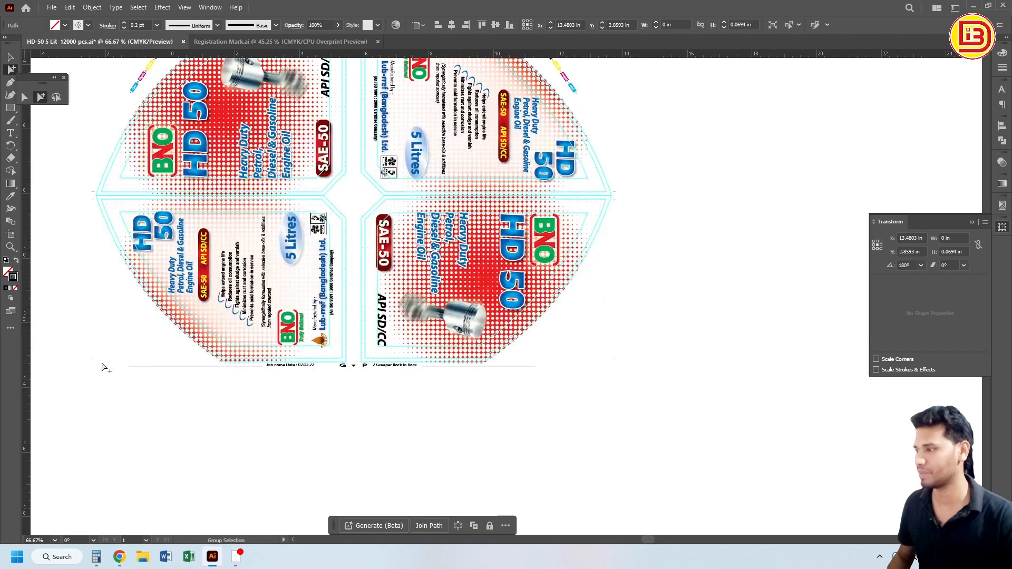
Step: Duplicate the lower-left panel's outer vertical tick straight across to the lower-right panel's outer trim corner
{"action": "left_click_drag", "start_coordinate": [101, 365], "coordinate": [606, 408]}
{"action": "left_click", "coordinate": [607, 408]}
{"action": "left_click", "coordinate": [474, 268], "text": "ctrl+alt"}
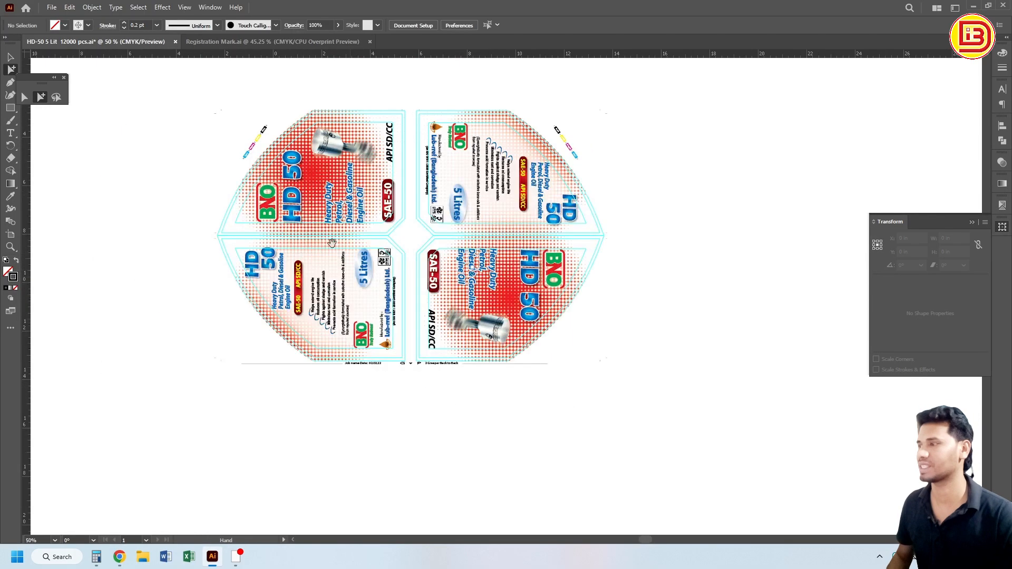
Step: Group all four label panels together with their colour bars, gripper marks and trim ticks
{"action": "left_click", "coordinate": [11, 57]}
{"action": "left_click_drag", "start_coordinate": [181, 84], "coordinate": [707, 440]}
{"action": "key", "text": "ctrl+g"}
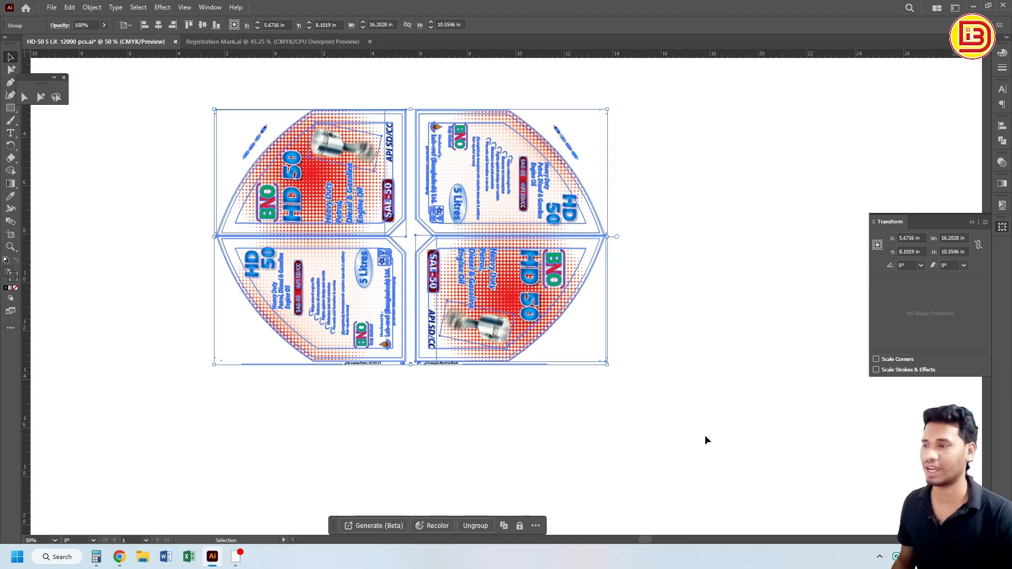
Step: Inspect the grouped four-panel layout as a whole and close up, with the guides hidden and shown
{"action": "left_click", "coordinate": [637, 290]}
{"action": "left_click_drag", "start_coordinate": [433, 219], "coordinate": [502, 223]}
{"action": "key", "text": "ctrl+a"}
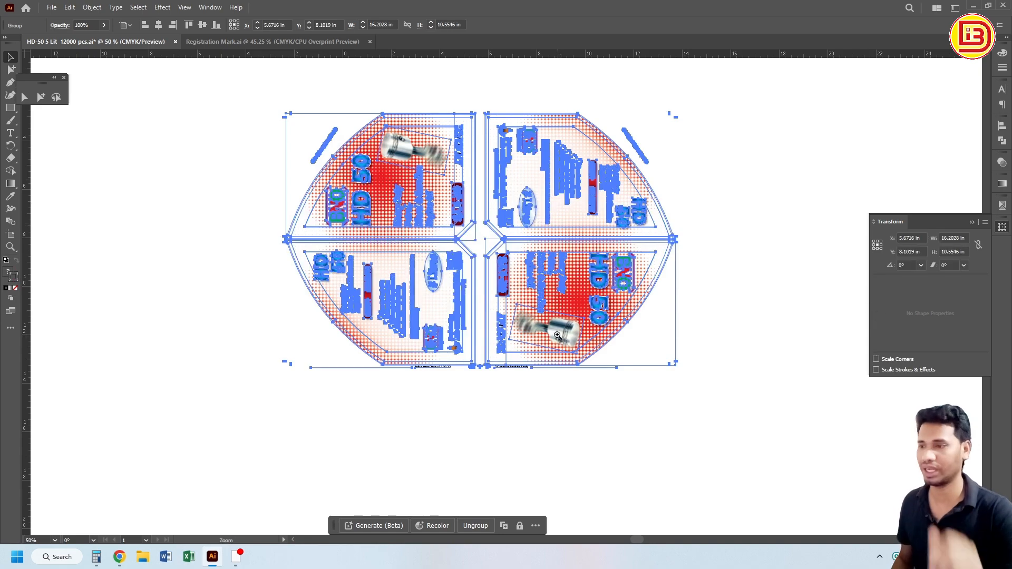
{"action": "left_click", "coordinate": [474, 401], "text": "ctrl+alt"}
{"action": "left_click_drag", "start_coordinate": [677, 241], "coordinate": [536, 282]}
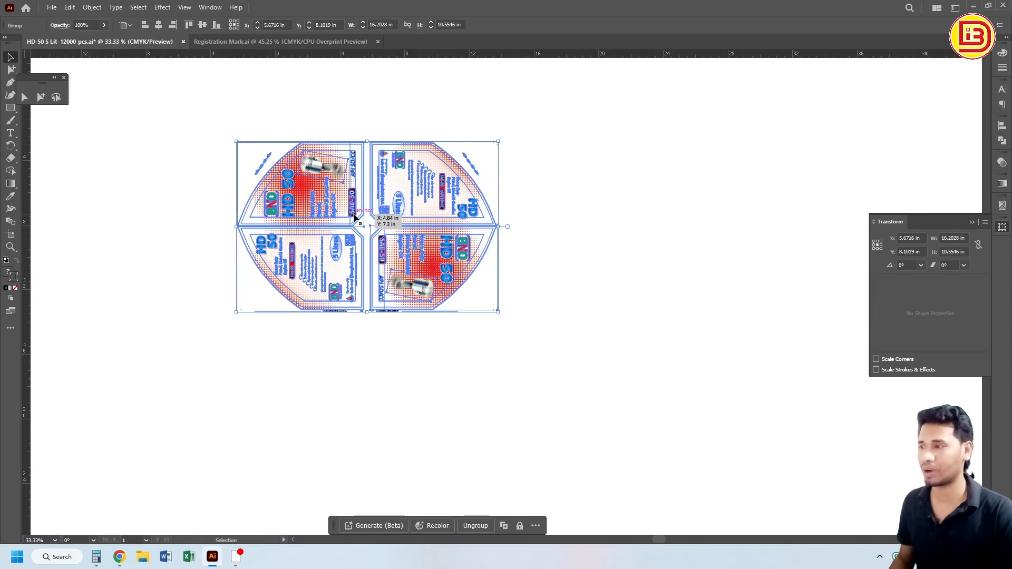
{"action": "left_click", "coordinate": [578, 173]}
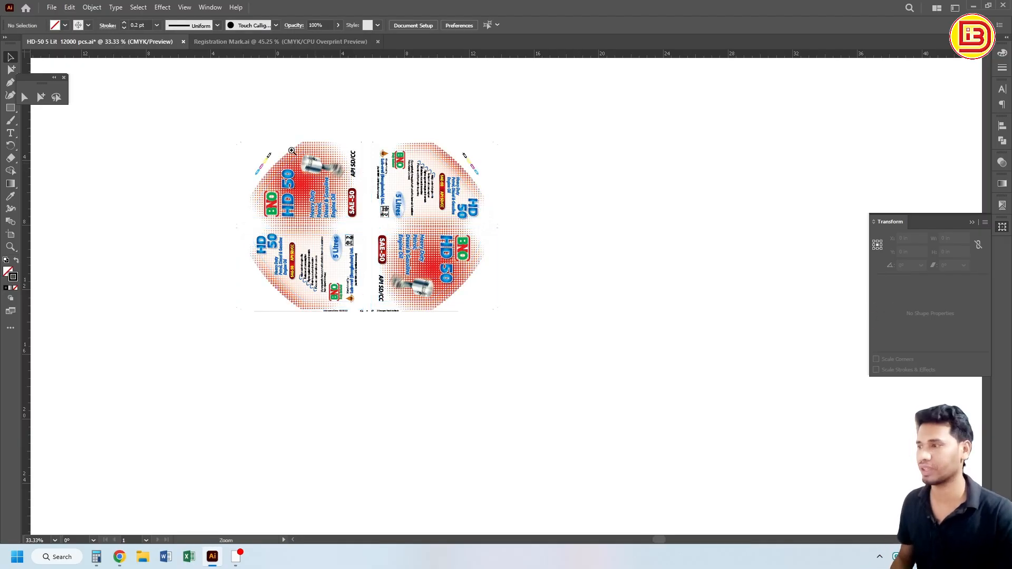
{"action": "left_click_drag", "start_coordinate": [292, 151], "coordinate": [568, 238]}
{"action": "left_click_drag", "start_coordinate": [568, 239], "coordinate": [453, 187]}
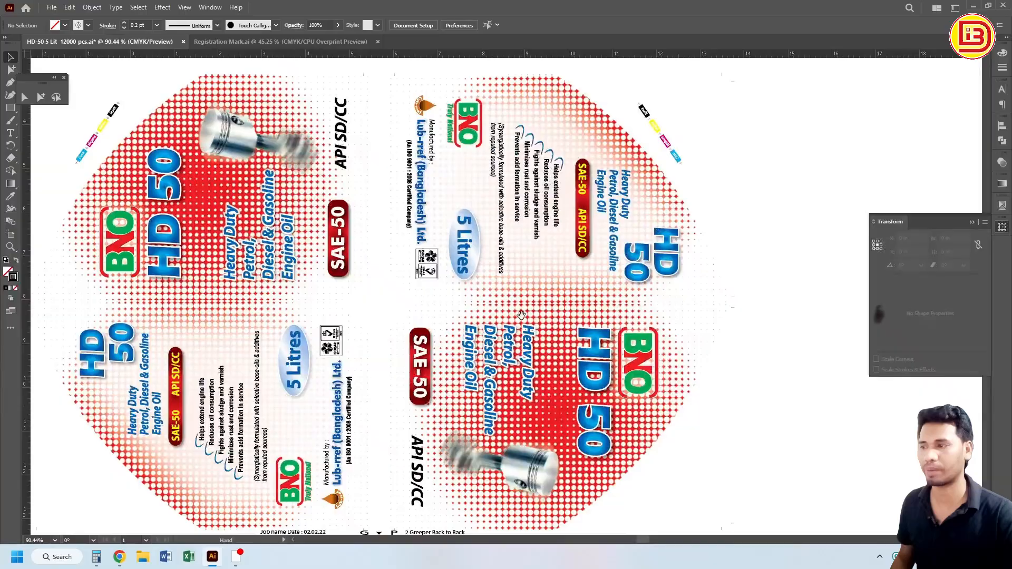
{"action": "left_click", "coordinate": [483, 291], "text": "alt"}
{"action": "left_click", "coordinate": [497, 314], "text": "alt"}
{"action": "left_click_drag", "start_coordinate": [578, 299], "coordinate": [491, 300]}
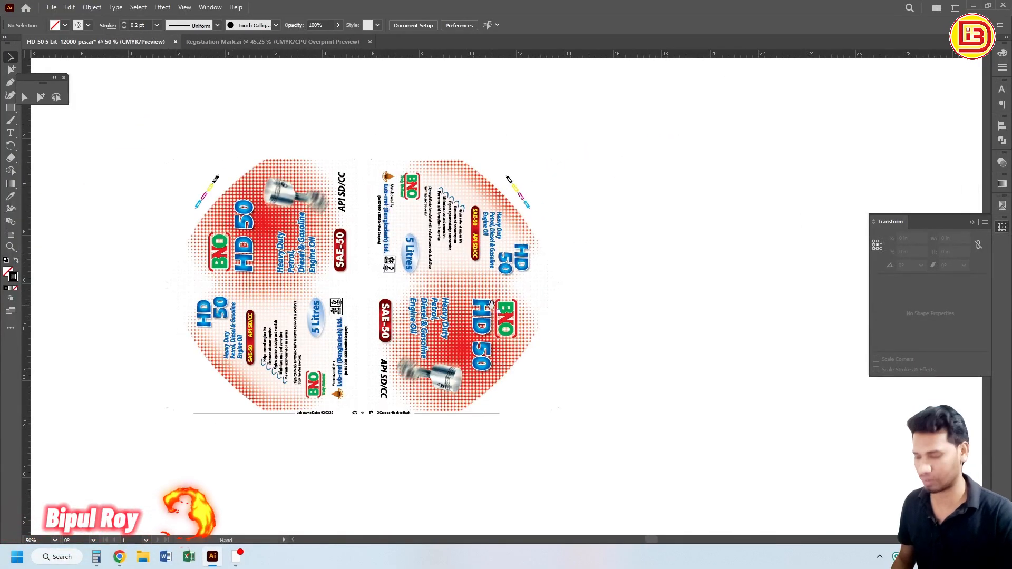
{"action": "key", "text": "a"}
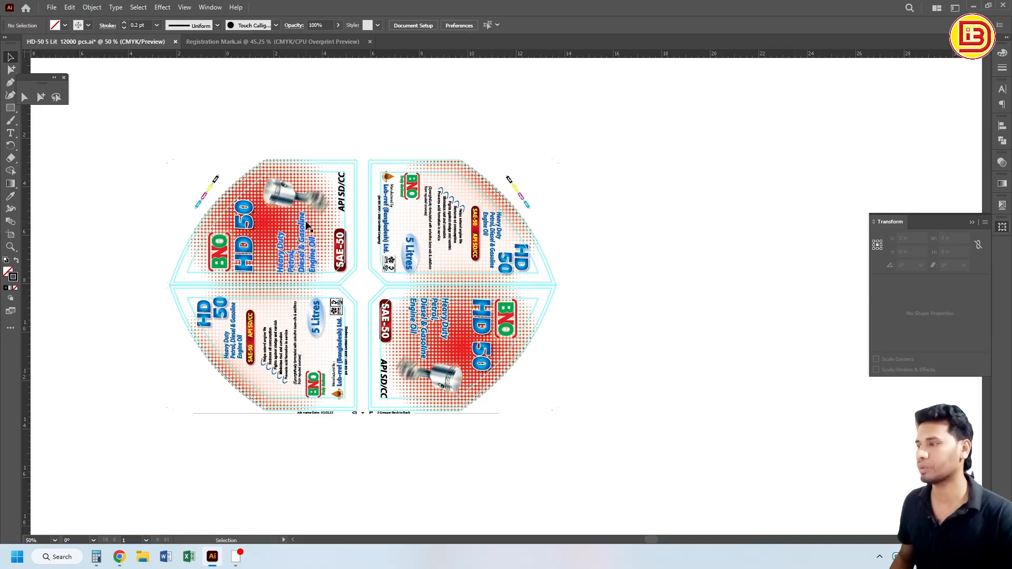
Step: Duplicate the grouped four-panel layout 17.83 in horizontally to the right of the original
{"action": "key", "text": "ctrl+a"}
{"action": "left_click_drag", "start_coordinate": [578, 255], "coordinate": [506, 243]}
{"action": "left_click_drag", "start_coordinate": [182, 232], "coordinate": [615, 234]}
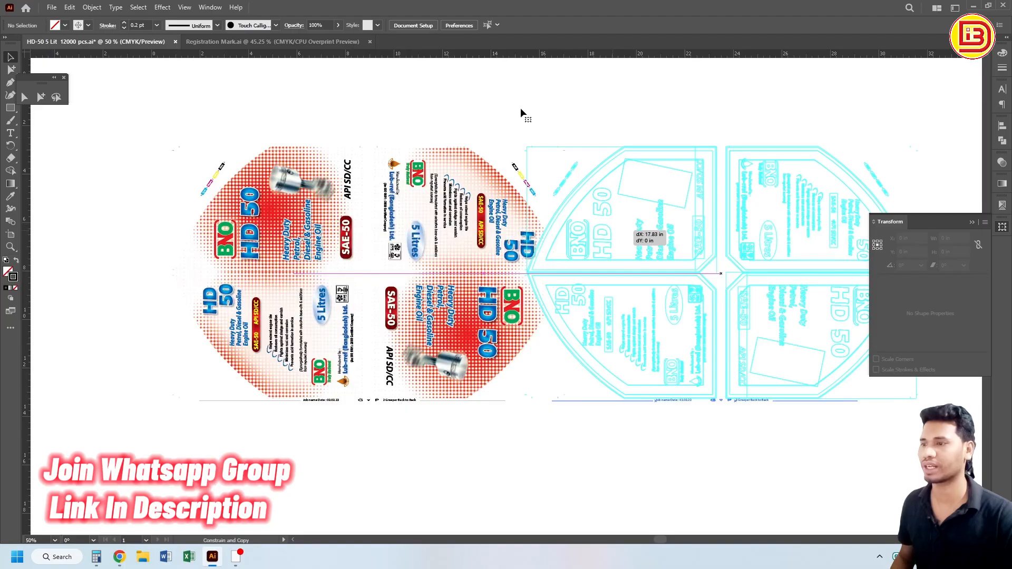
Step: Lock the guides in both layouts, ready for editing individual objects in the right-hand copy
{"action": "left_click_drag", "start_coordinate": [590, 160], "coordinate": [364, 134]}
{"action": "scroll", "coordinate": [432, 152], "scroll_direction": "up", "scroll_amount": 2}
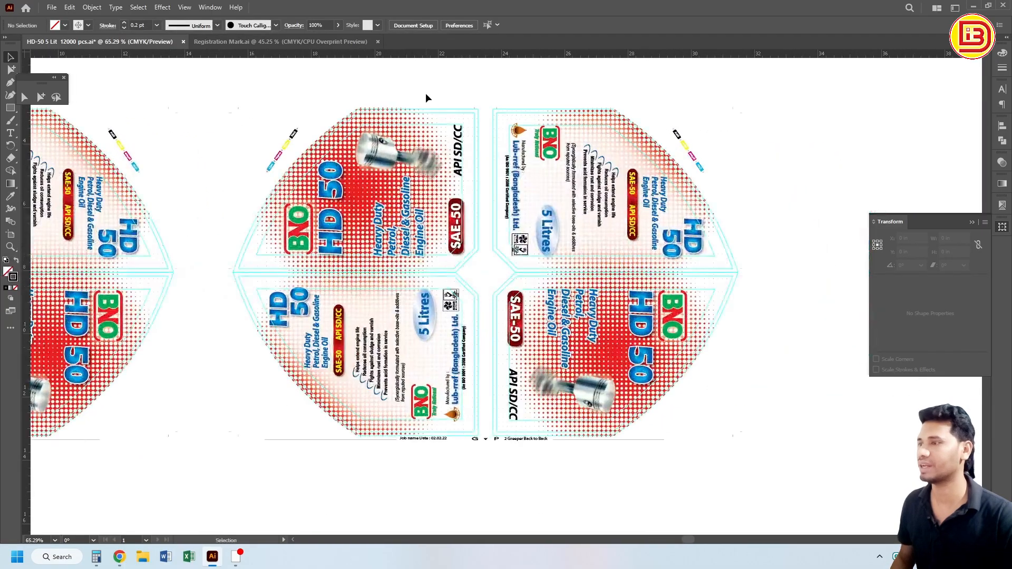
{"action": "left_click", "coordinate": [38, 98]}
{"action": "right_click", "coordinate": [155, 92]}
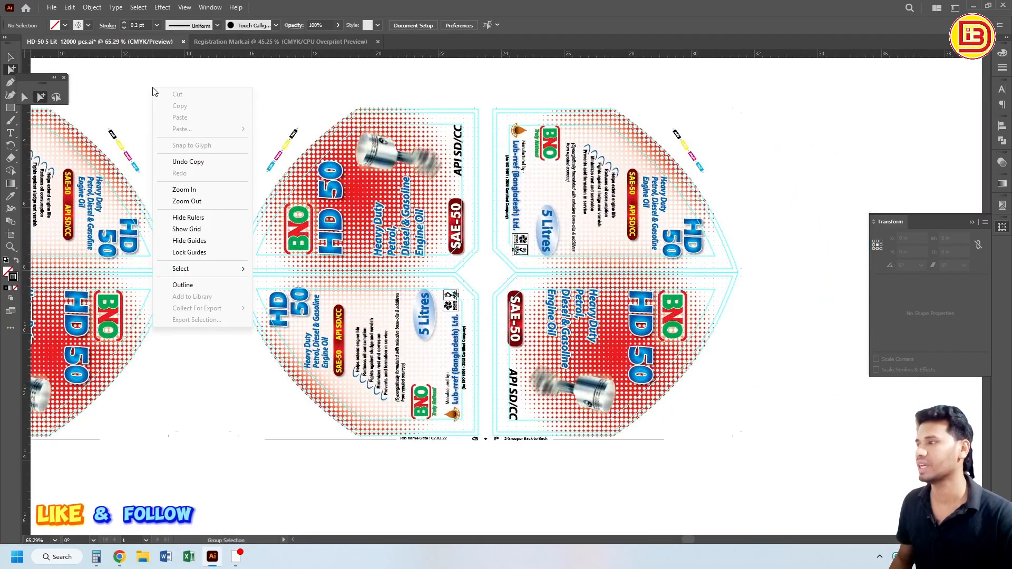
{"action": "left_click", "coordinate": [199, 245]}
Step: Try to delete the copied layout's entire upper-left panel group
{"action": "left_click", "coordinate": [236, 149]}
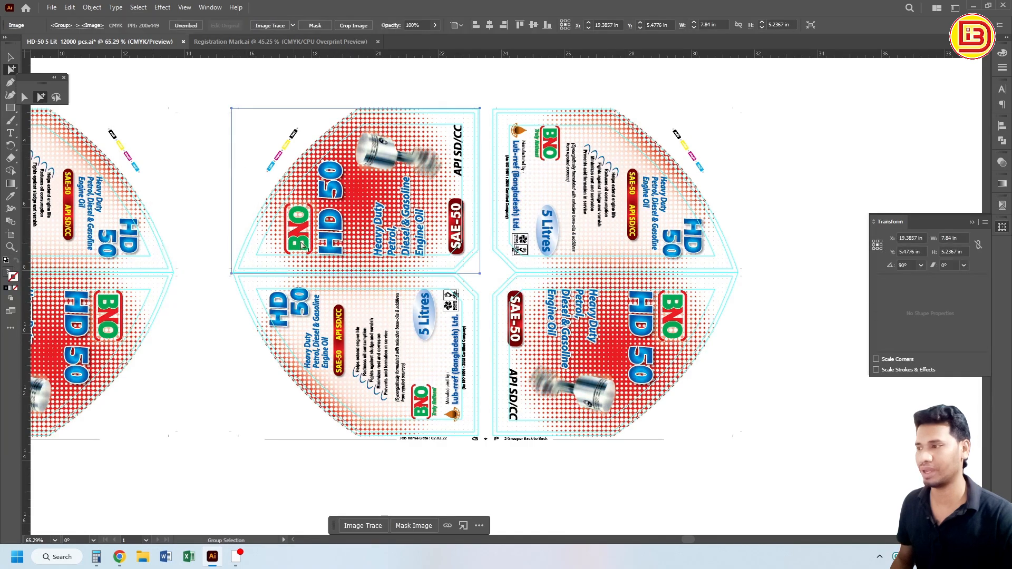
{"action": "left_click", "coordinate": [368, 197]}
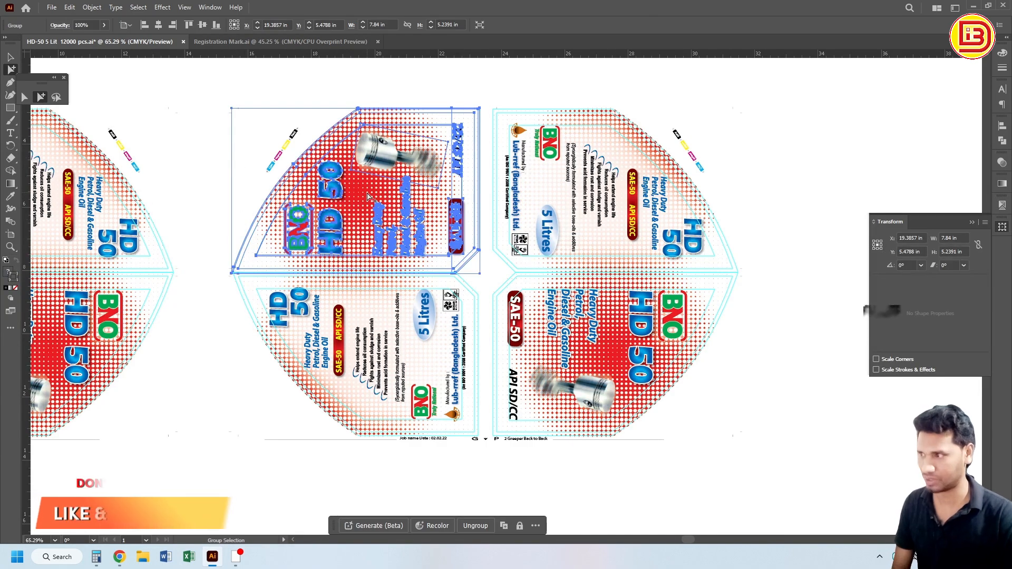
{"action": "left_click", "coordinate": [367, 195]}
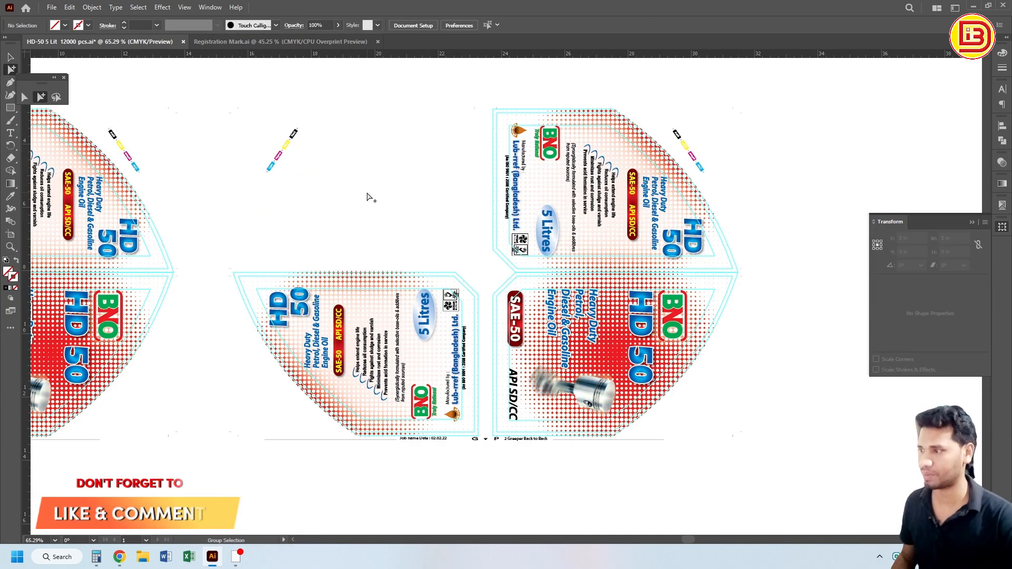
{"action": "left_click", "coordinate": [174, 107]}
Step: Delete the halftone backgrounds from the copied layout's two left panels, plus the lower one's white overlay and blue oval
{"action": "left_click", "coordinate": [351, 180]}
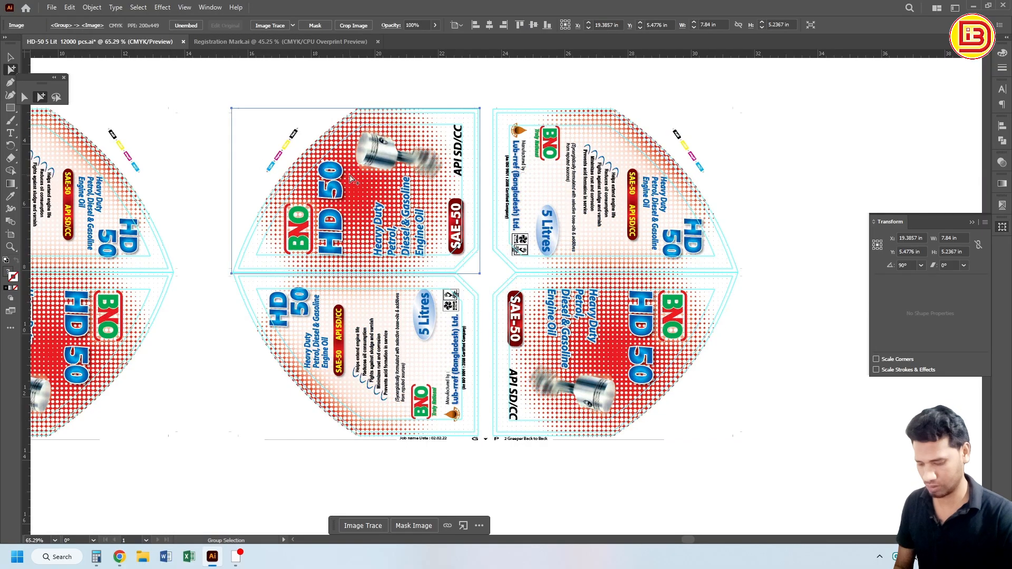
{"action": "key", "text": "Delete"}
{"action": "left_click", "coordinate": [379, 319]}
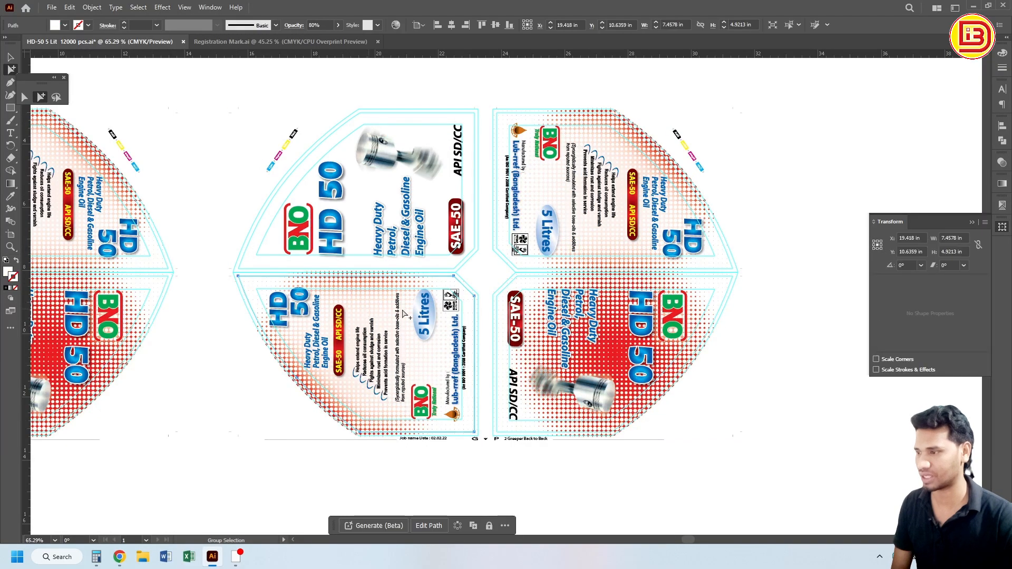
{"action": "key", "text": "Delete"}
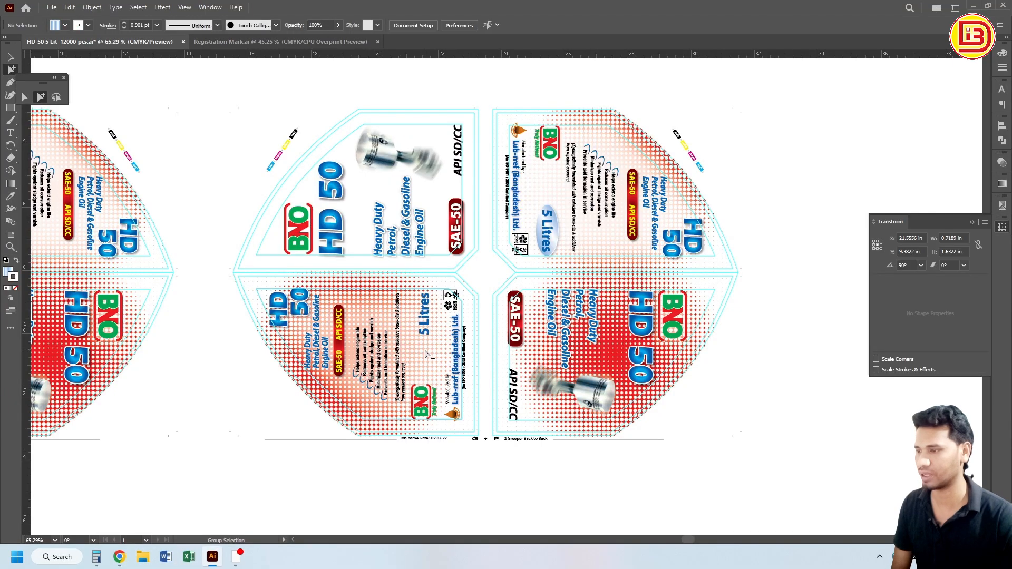
{"action": "left_click", "coordinate": [427, 354]}
{"action": "key", "text": "Delete"}
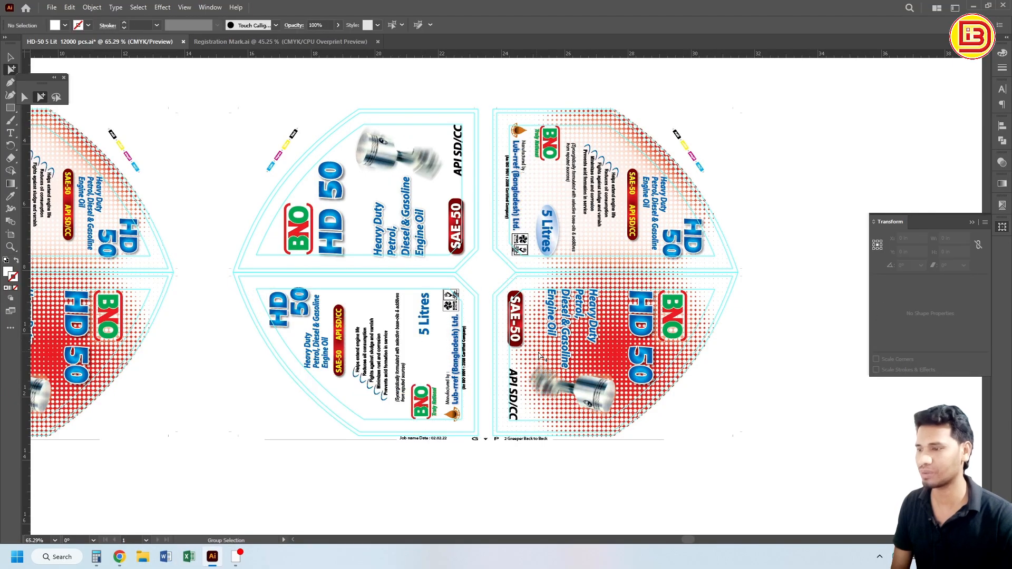
Step: Delete the halftone backgrounds from the copied layout's two right panels, plus the upper one's white overlay
{"action": "left_click", "coordinate": [540, 356]}
{"action": "key", "text": "Delete"}
{"action": "left_click", "coordinate": [614, 235]}
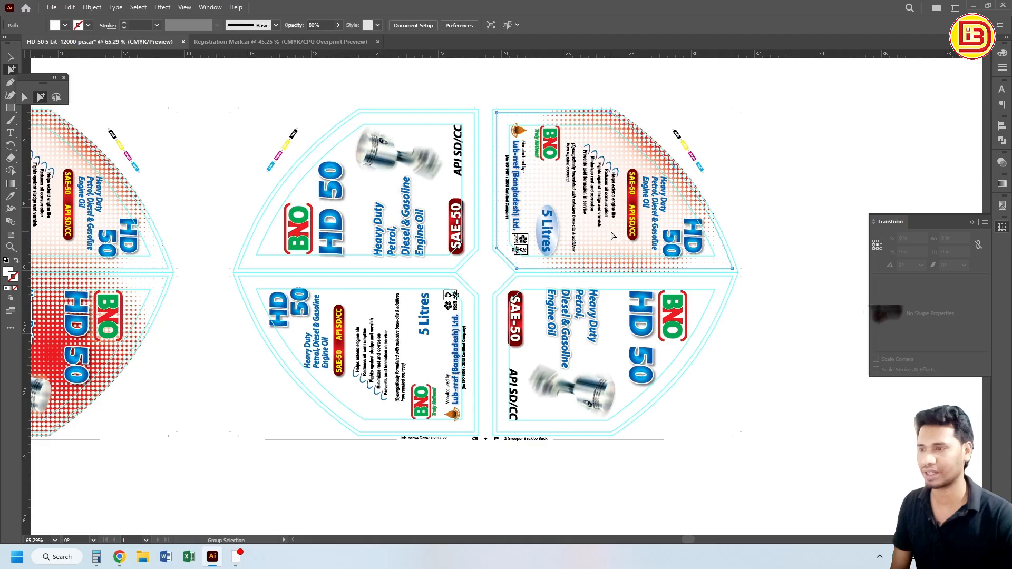
{"action": "key", "text": "Delete"}
{"action": "left_click", "coordinate": [614, 235]}
{"action": "key", "text": "Delete"}
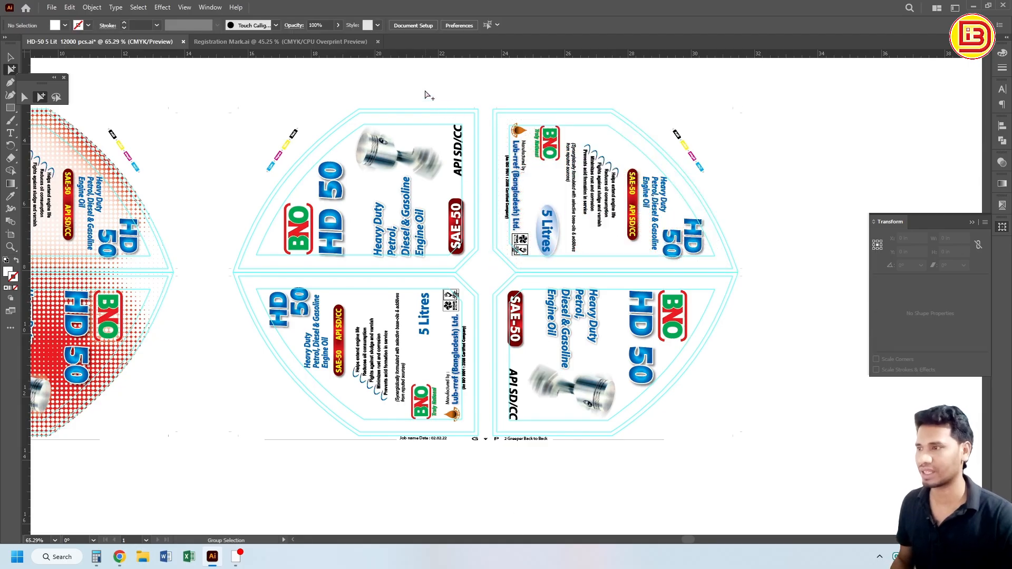
Step: Delete the piston images, logos and text from the copy's upper panels and most of the artwork in its lower panels
{"action": "left_click", "coordinate": [439, 151]}
{"action": "key", "text": "Delete"}
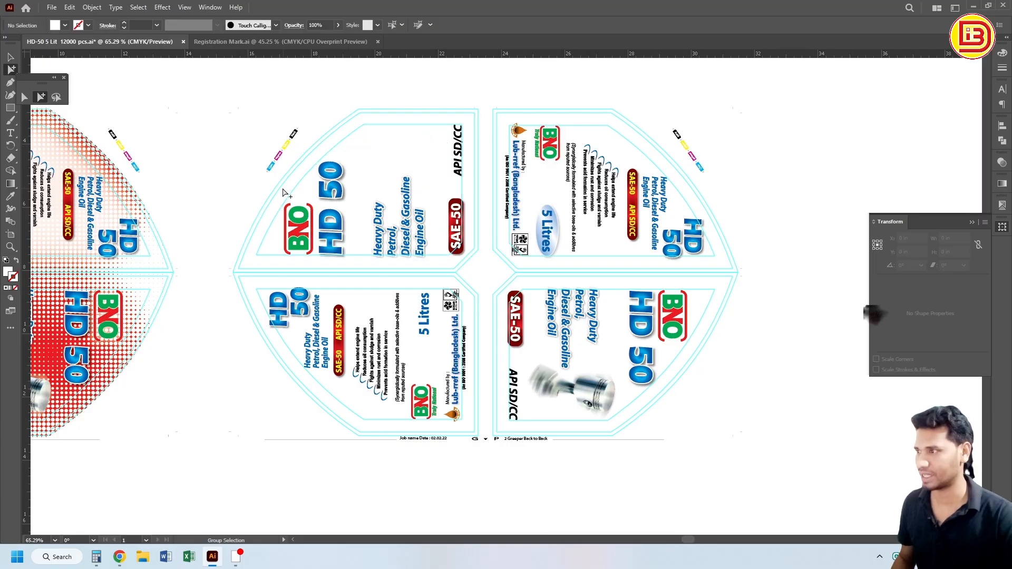
{"action": "left_click_drag", "start_coordinate": [286, 154], "coordinate": [675, 372]}
{"action": "key", "text": "Delete"}
{"action": "left_click_drag", "start_coordinate": [654, 208], "coordinate": [654, 208]}
{"action": "key", "text": "Delete"}
{"action": "left_click_drag", "start_coordinate": [632, 219], "coordinate": [439, 117]}
{"action": "key", "text": "Delete"}
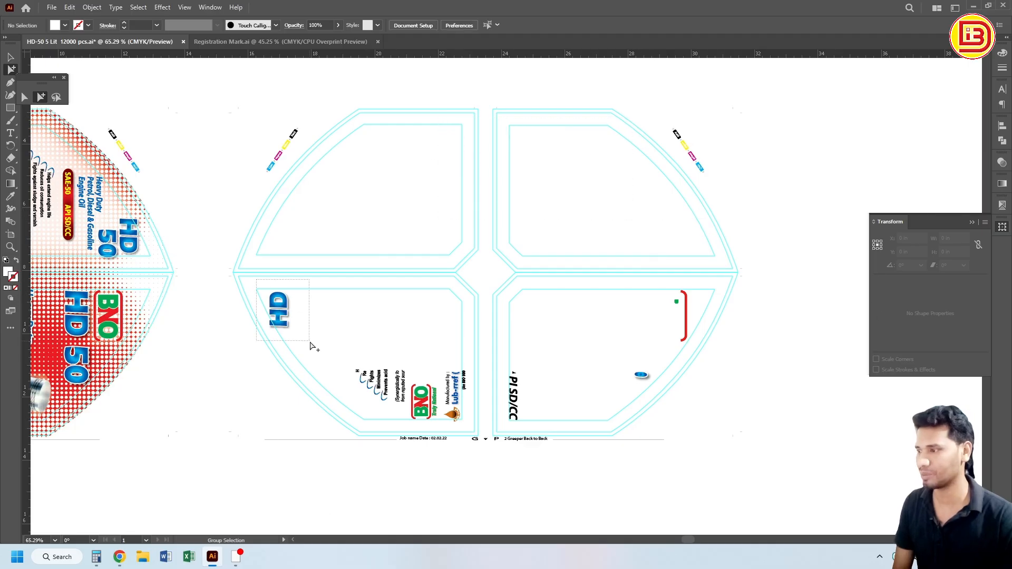
Step: Delete the leftover logo and text pieces from the copied layout's two lower panels, keeping the guides and printing marks
{"action": "left_click_drag", "start_coordinate": [311, 346], "coordinate": [558, 427]}
{"action": "key", "text": "Delete"}
{"action": "key", "text": "Delete"}
{"action": "left_click_drag", "start_coordinate": [592, 353], "coordinate": [640, 386]}
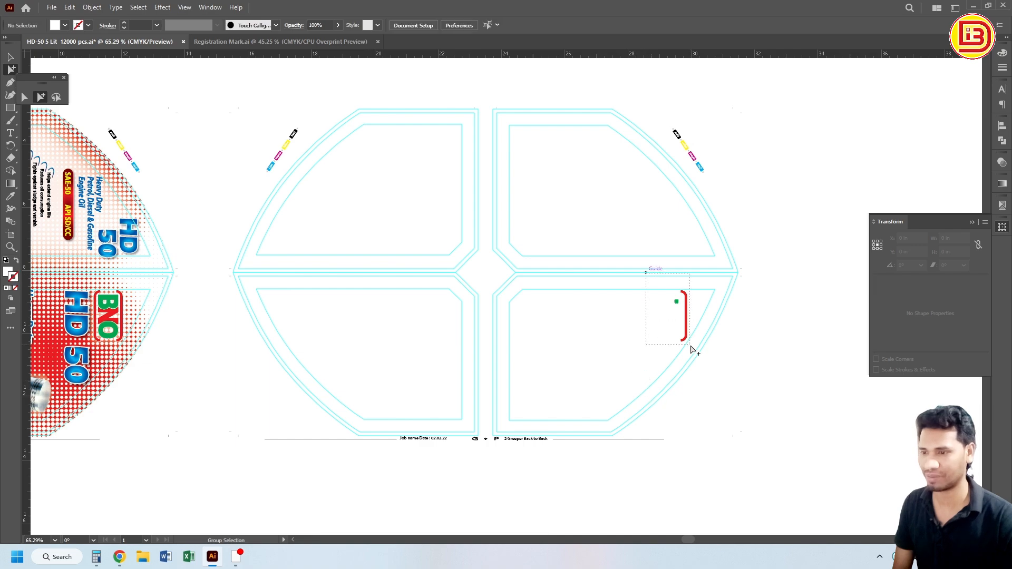
{"action": "left_click_drag", "start_coordinate": [692, 349], "coordinate": [692, 349]}
{"action": "key", "text": "Delete"}
{"action": "left_click_drag", "start_coordinate": [460, 274], "coordinate": [589, 353]}
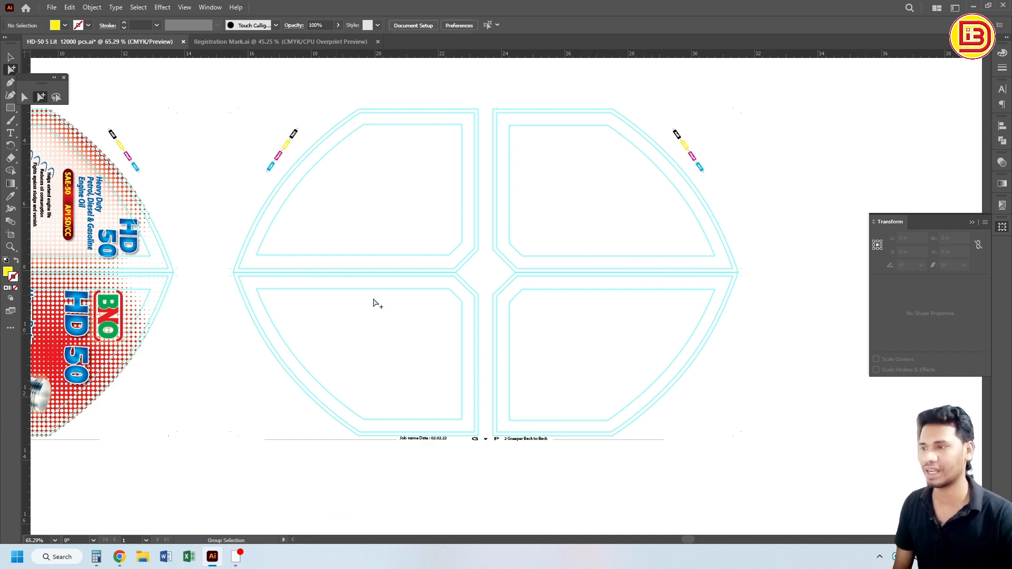
Step: Unlock the guides and delete the innermost safe-area guide from each of the copy's four panels
{"action": "right_click", "coordinate": [412, 205]}
{"action": "left_click", "coordinate": [450, 357]}
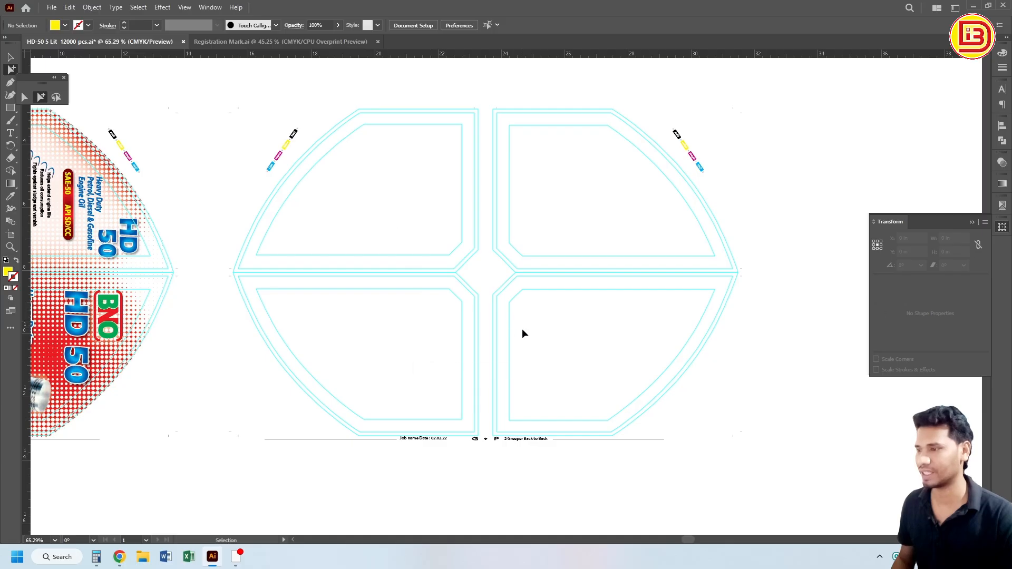
{"action": "key", "text": "z"}
{"action": "left_click_drag", "start_coordinate": [479, 251], "coordinate": [568, 362]}
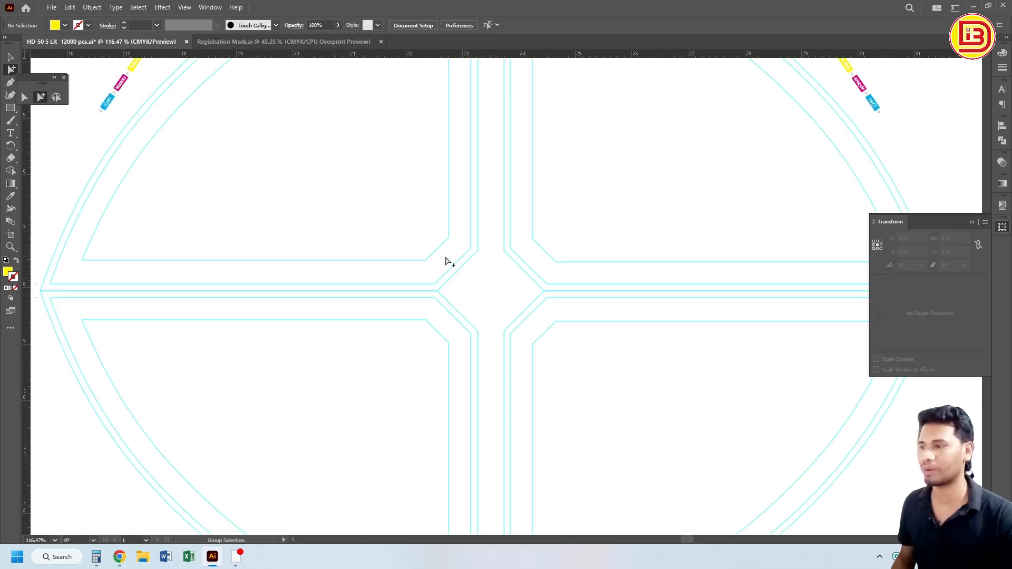
{"action": "left_click", "coordinate": [420, 228]}
{"action": "key", "text": "Delete"}
{"action": "left_click_drag", "start_coordinate": [582, 243], "coordinate": [551, 280]}
{"action": "key", "text": "Delete"}
{"action": "left_click", "coordinate": [551, 327]}
{"action": "key", "text": "Delete"}
{"action": "left_click", "coordinate": [444, 340]}
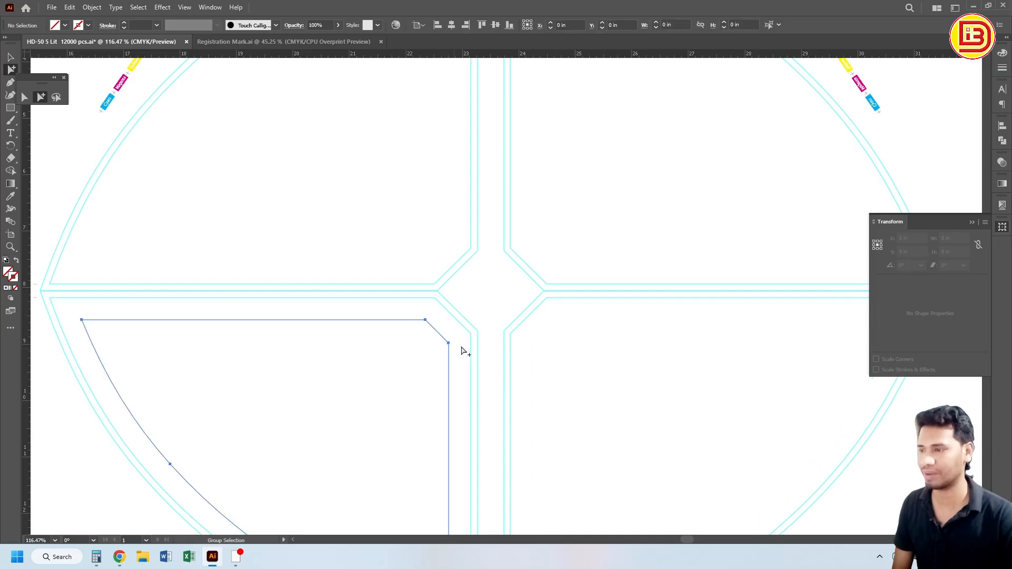
{"action": "key", "text": "Delete"}
Step: Delete the outermost bleed guides from the copy's four panels, keeping only the trim guides
{"action": "left_click_drag", "start_coordinate": [445, 291], "coordinate": [533, 282]}
{"action": "key", "text": "Delete"}
{"action": "key", "text": "Delete"}
{"action": "key", "text": "Delete"}
{"action": "left_click", "coordinate": [524, 316]}
{"action": "key", "text": "Delete"}
Step: Release the four remaining trim guides into paths and give them a 1 pt black stroke
{"action": "left_click_drag", "start_coordinate": [416, 230], "coordinate": [574, 368]}
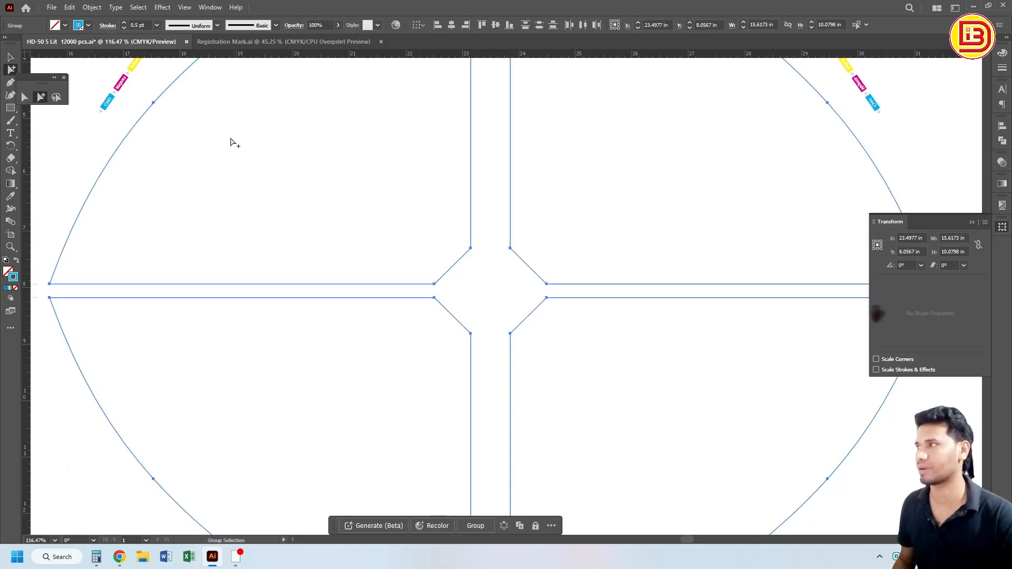
{"action": "left_click", "coordinate": [156, 25]}
{"action": "left_click", "coordinate": [169, 73]}
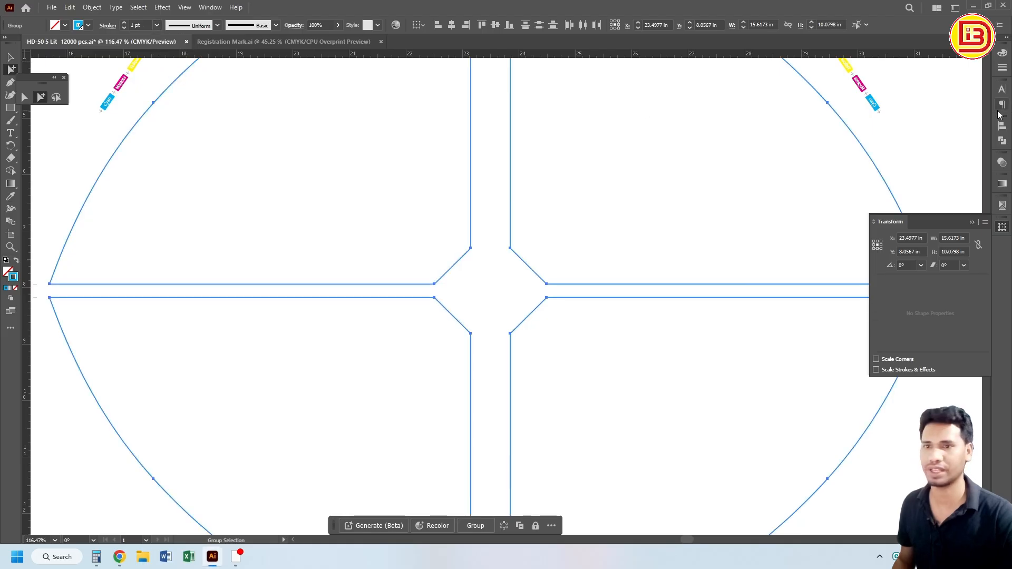
{"action": "left_click", "coordinate": [1003, 53]}
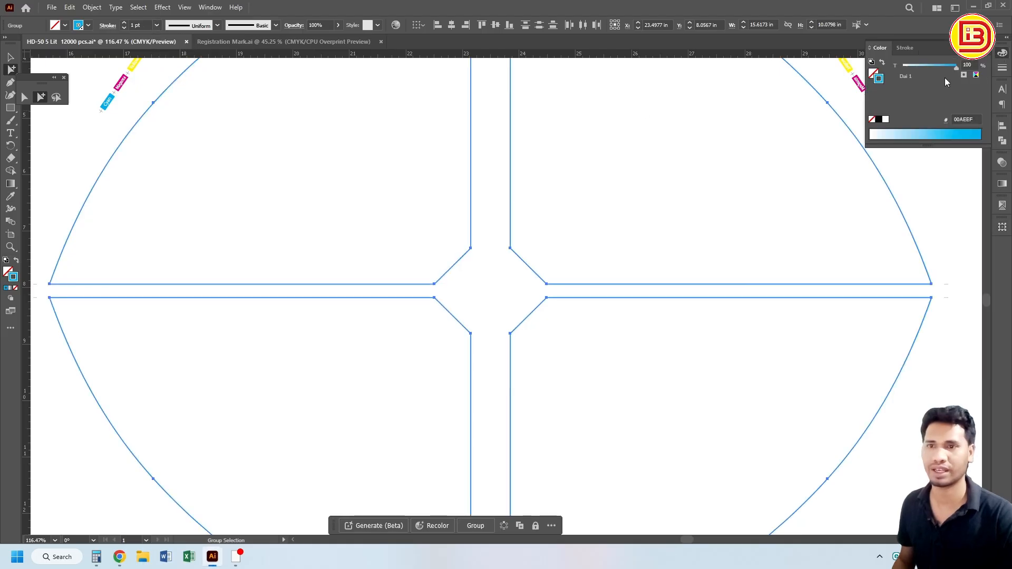
{"action": "left_click", "coordinate": [878, 119]}
{"action": "left_click", "coordinate": [654, 182]}
Step: Move the outline-only layout group over the original artwork layout, centred at about X 5.67 in, Y 8.10 in
{"action": "left_click", "coordinate": [516, 348], "text": "ctrl+alt"}
{"action": "left_click", "coordinate": [513, 346], "text": "ctrl+alt"}
{"action": "left_click", "coordinate": [512, 346], "text": "ctrl+alt"}
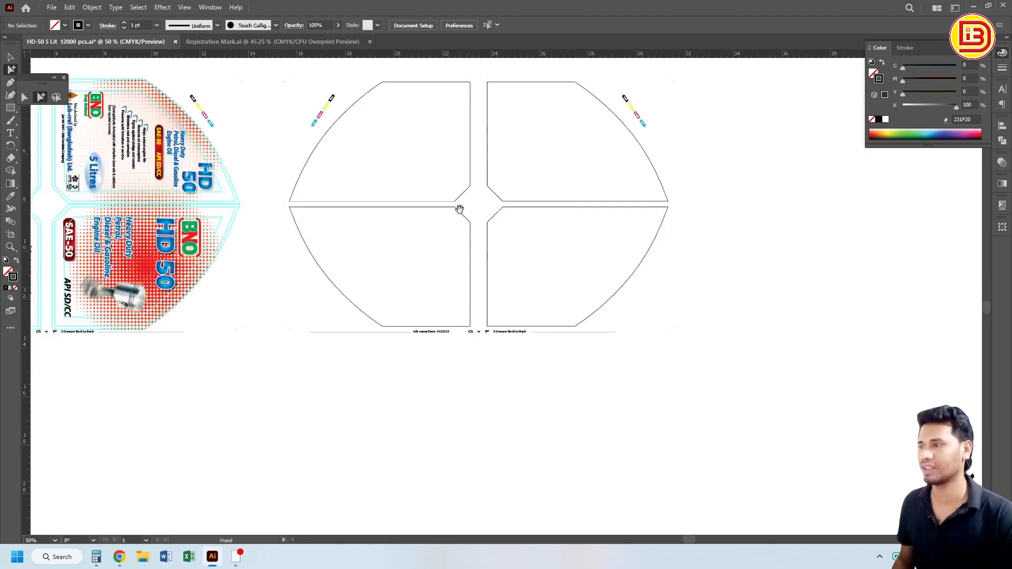
{"action": "left_click_drag", "start_coordinate": [459, 208], "coordinate": [537, 303]}
{"action": "key", "text": "v"}
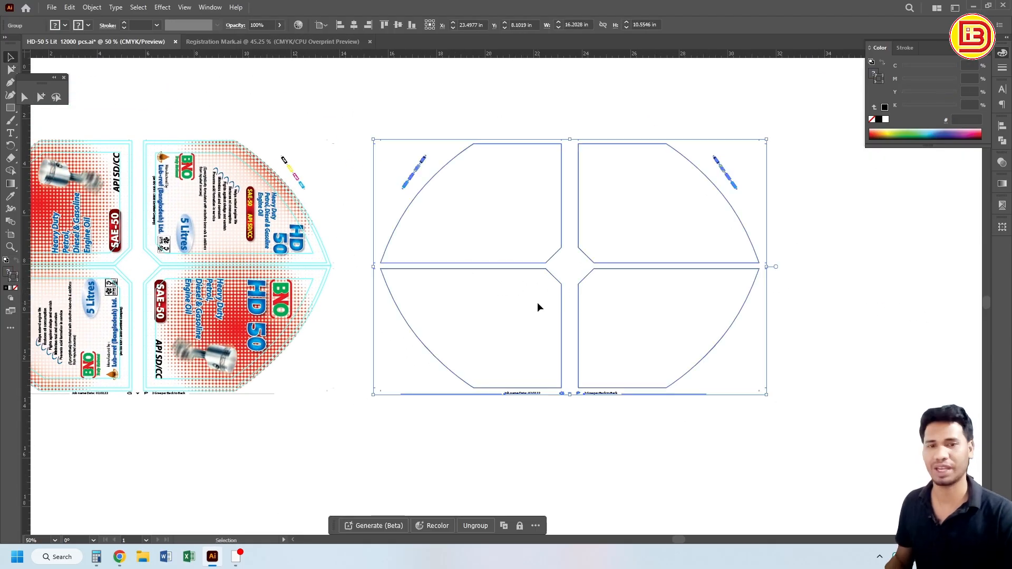
{"action": "left_click_drag", "start_coordinate": [432, 296], "coordinate": [619, 294]}
{"action": "left_click_drag", "start_coordinate": [520, 371], "coordinate": [387, 233]}
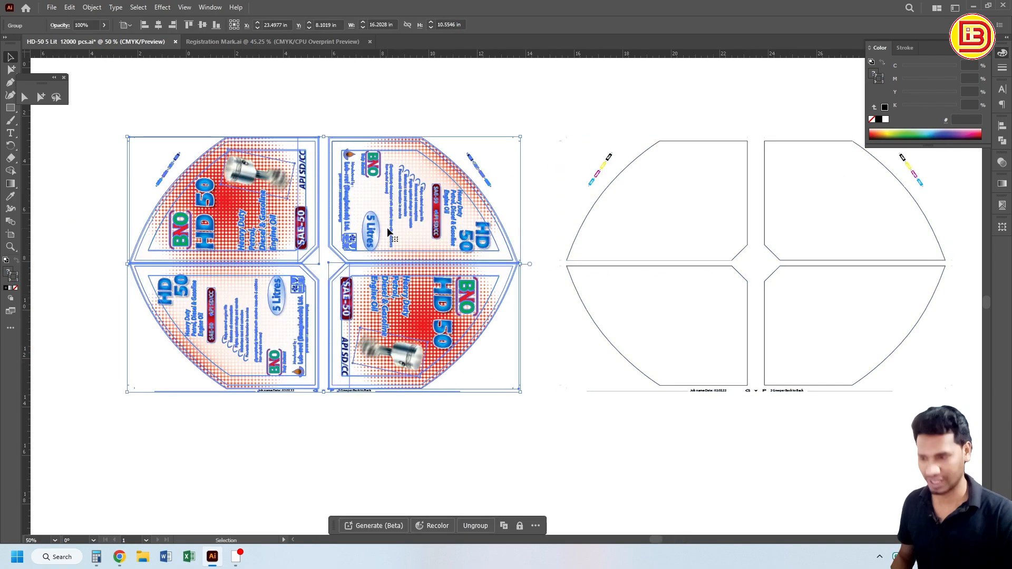
{"action": "key", "text": "ctrl+shift+a"}
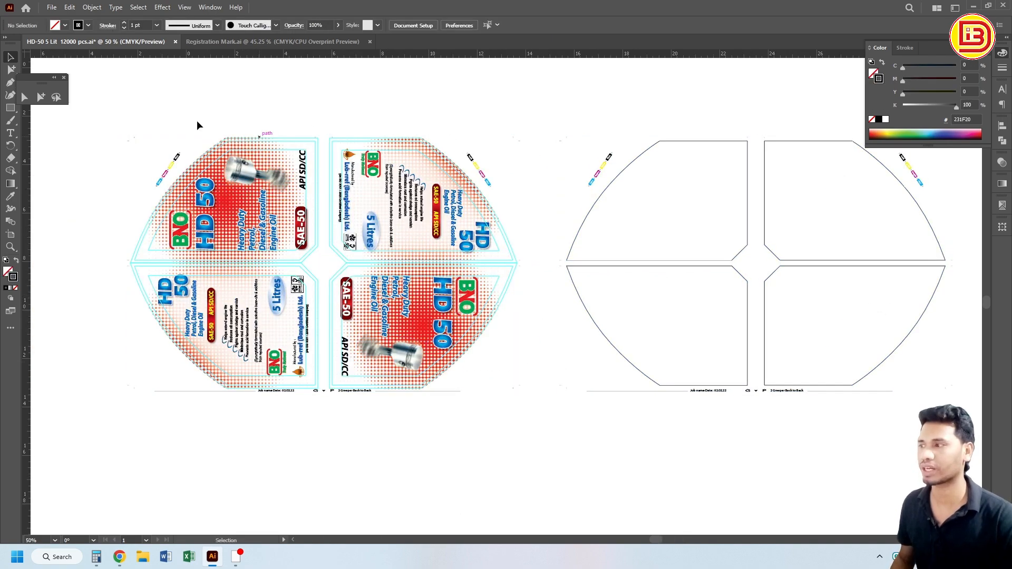
{"action": "left_click_drag", "start_coordinate": [579, 219], "coordinate": [315, 294]}
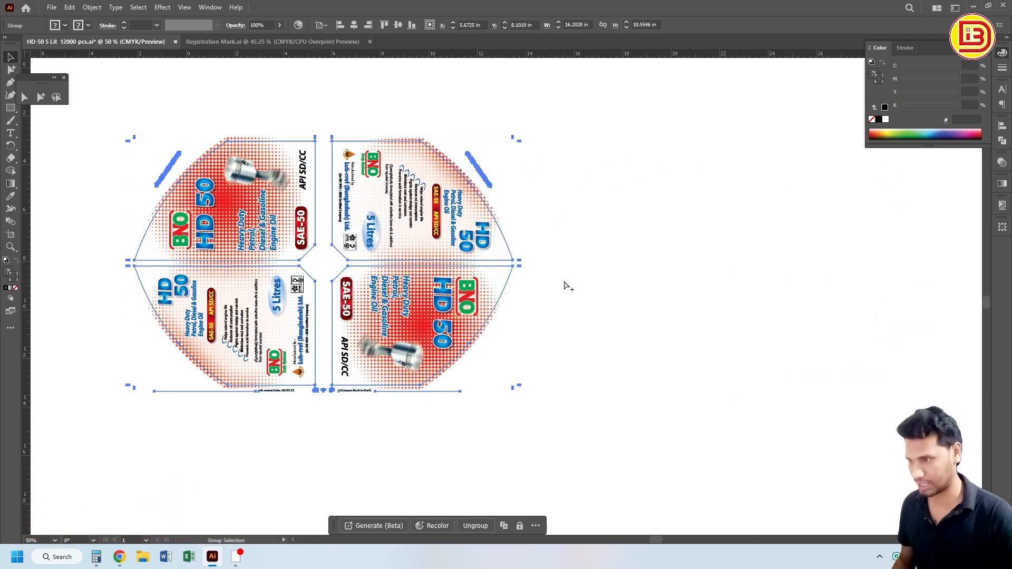
Step: Examine how the black trim outlines line up with the artwork edges across the four label panels
{"action": "scroll", "coordinate": [368, 260], "scroll_direction": "up", "scroll_amount": 5}
{"action": "left_click_drag", "start_coordinate": [359, 280], "coordinate": [599, 284]}
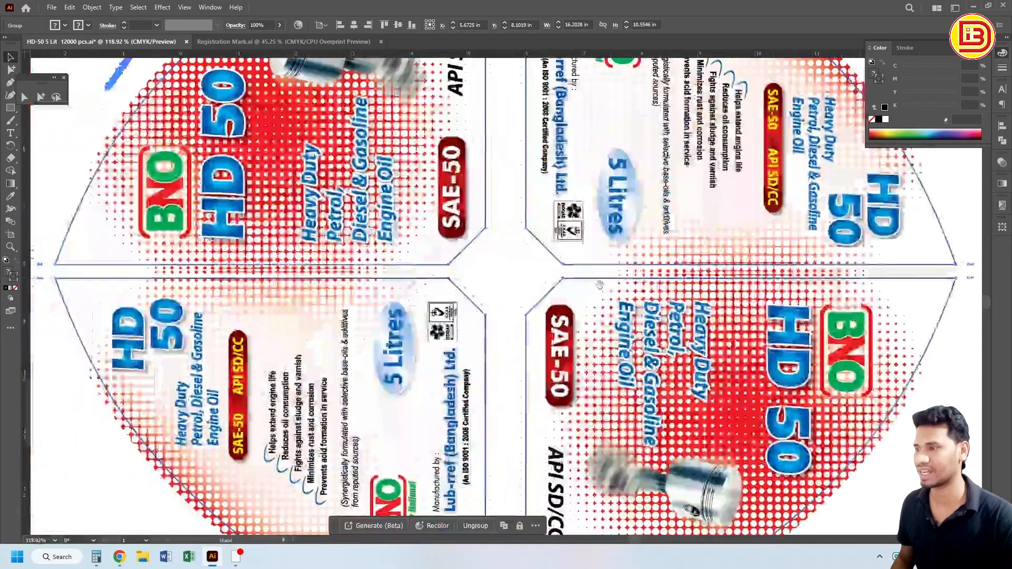
{"action": "scroll", "coordinate": [612, 264], "scroll_direction": "down", "scroll_amount": 1}
{"action": "left_click_drag", "start_coordinate": [615, 252], "coordinate": [580, 348]}
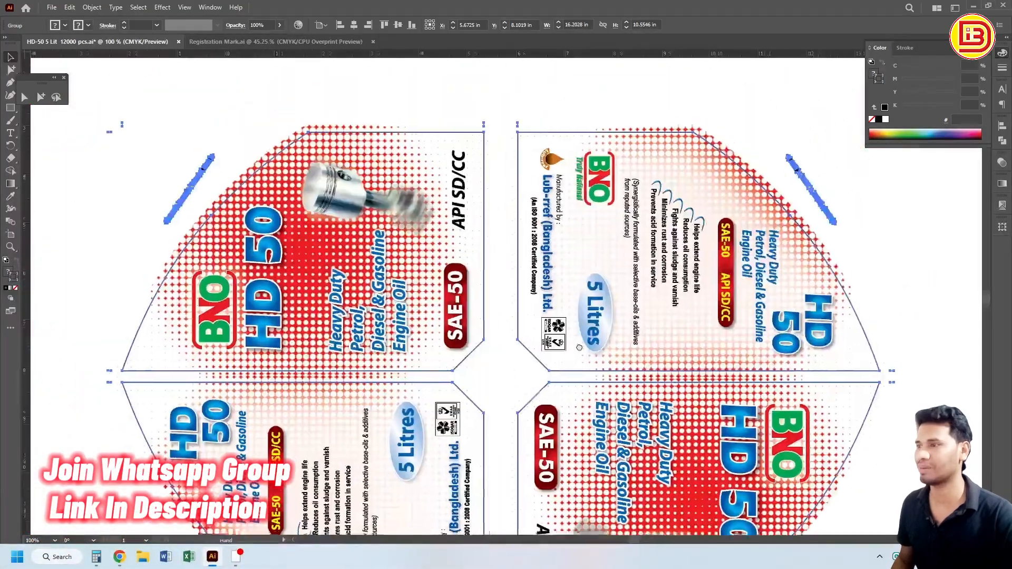
{"action": "left_click", "coordinate": [512, 112]}
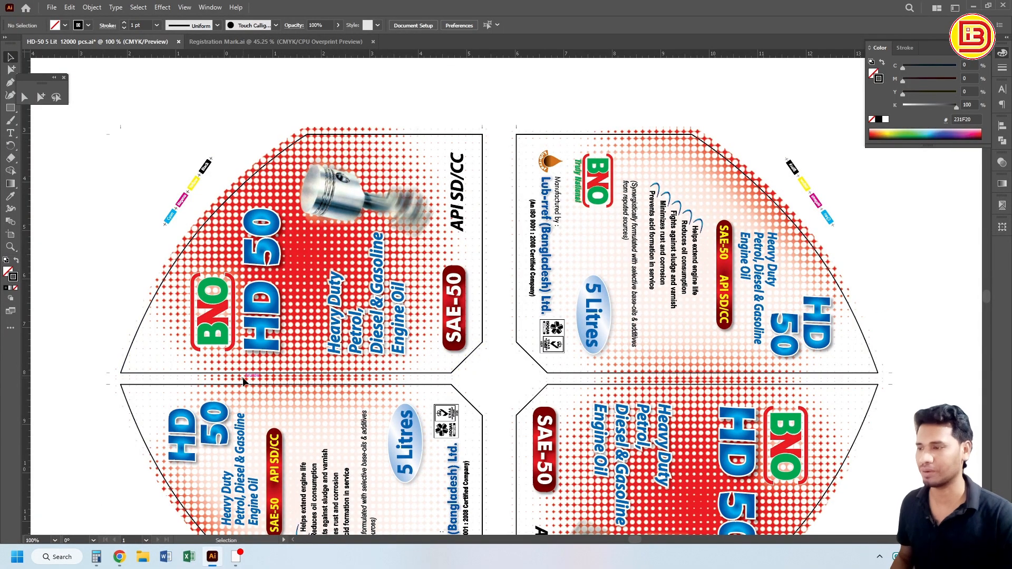
Step: Move the trim-outline layout group off the artwork to the empty area beside it, centred at about X 22.03 in, Y 8.10 in
{"action": "key", "text": "ctrl+minus"}
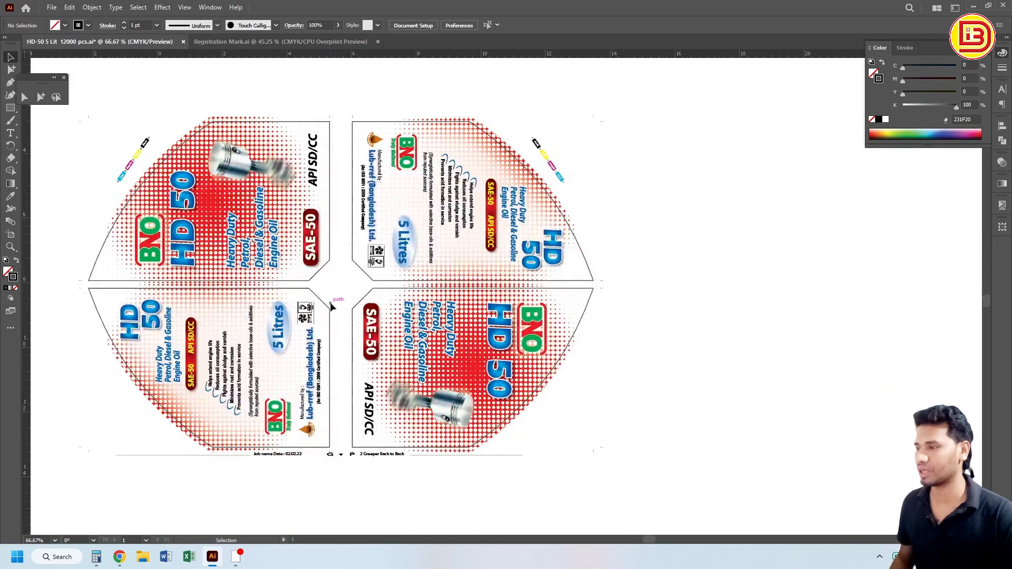
{"action": "left_click_drag", "start_coordinate": [331, 306], "coordinate": [855, 309]}
{"action": "left_click_drag", "start_coordinate": [772, 285], "coordinate": [516, 284]}
{"action": "left_click_drag", "start_coordinate": [490, 195], "coordinate": [719, 366]}
{"action": "scroll", "coordinate": [870, 309], "scroll_direction": "left", "scroll_amount": 3}
{"action": "key", "text": "ctrl+shift+a"}
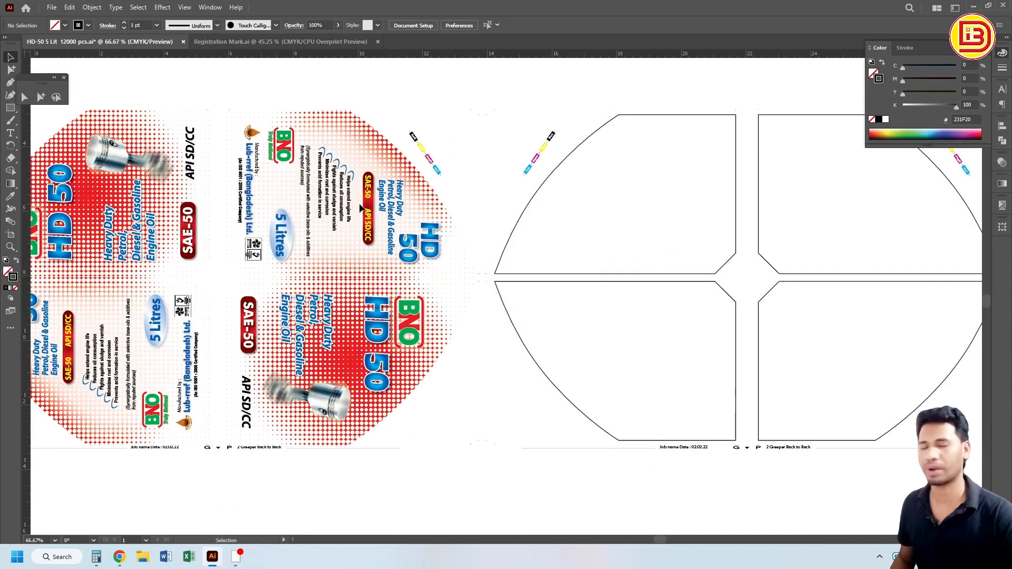
{"action": "left_click_drag", "start_coordinate": [642, 193], "coordinate": [713, 352]}
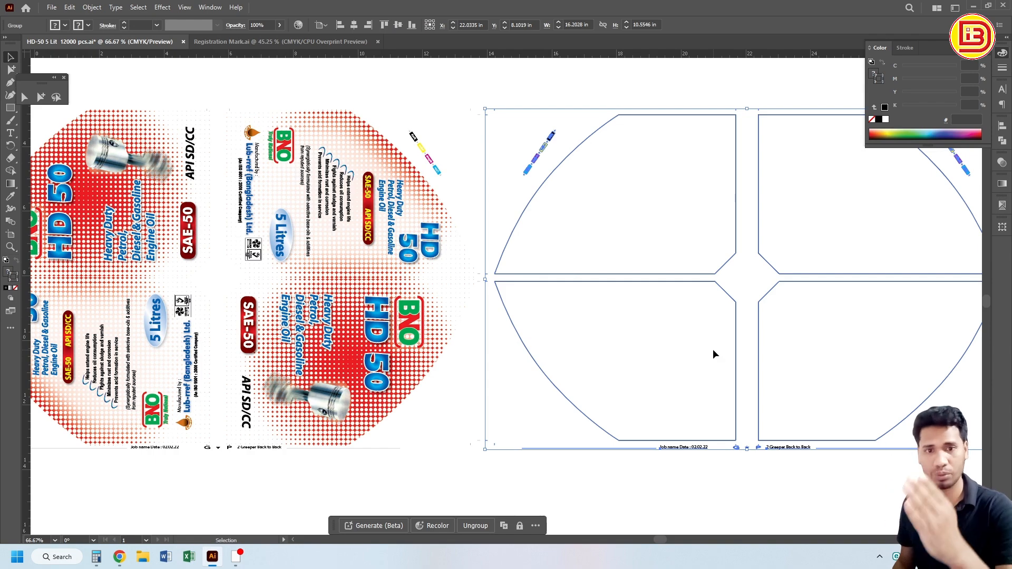
{"action": "left_click", "coordinate": [683, 183]}
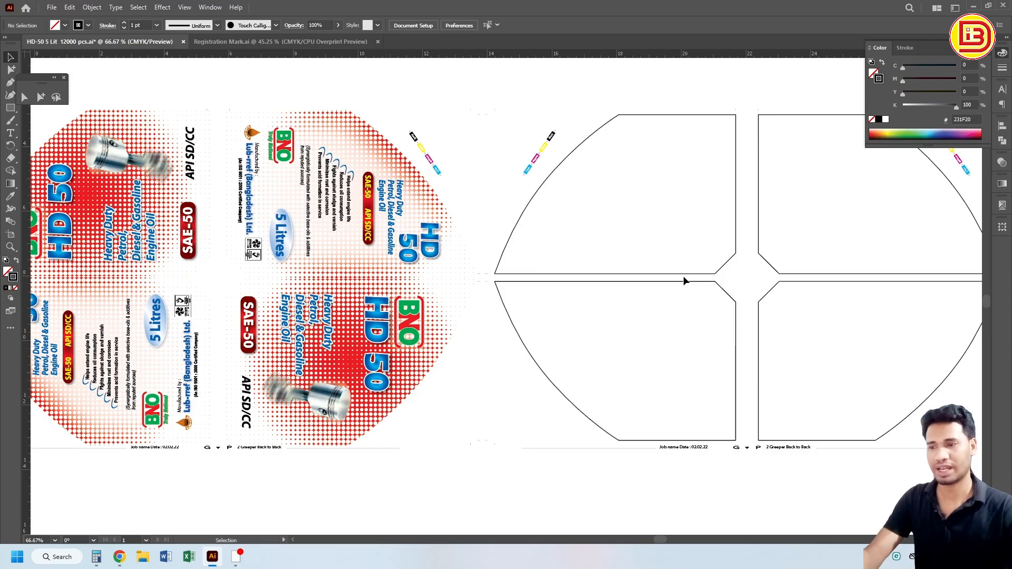
{"action": "left_click_drag", "start_coordinate": [687, 262], "coordinate": [718, 293]}
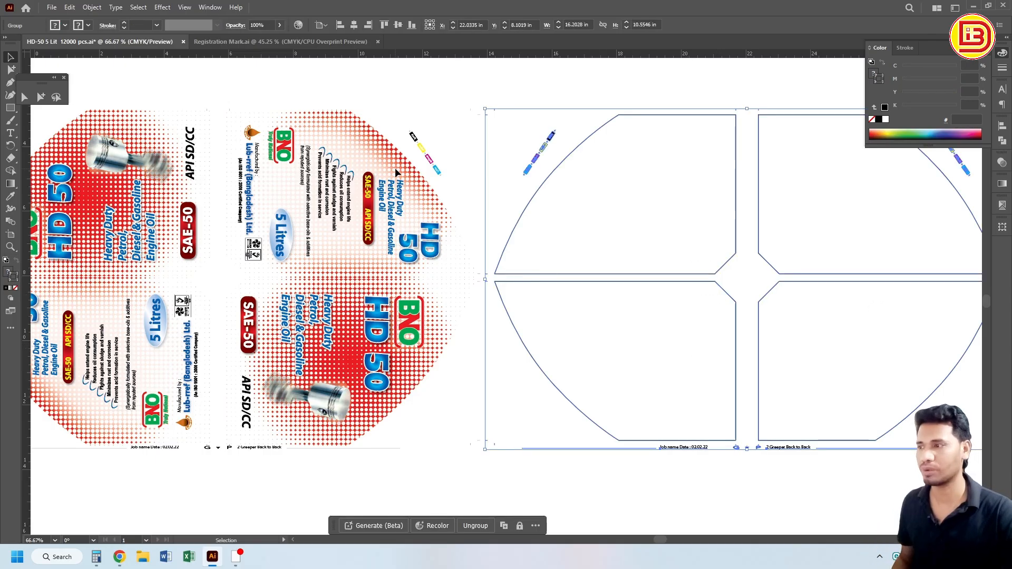
{"action": "left_click", "coordinate": [604, 216]}
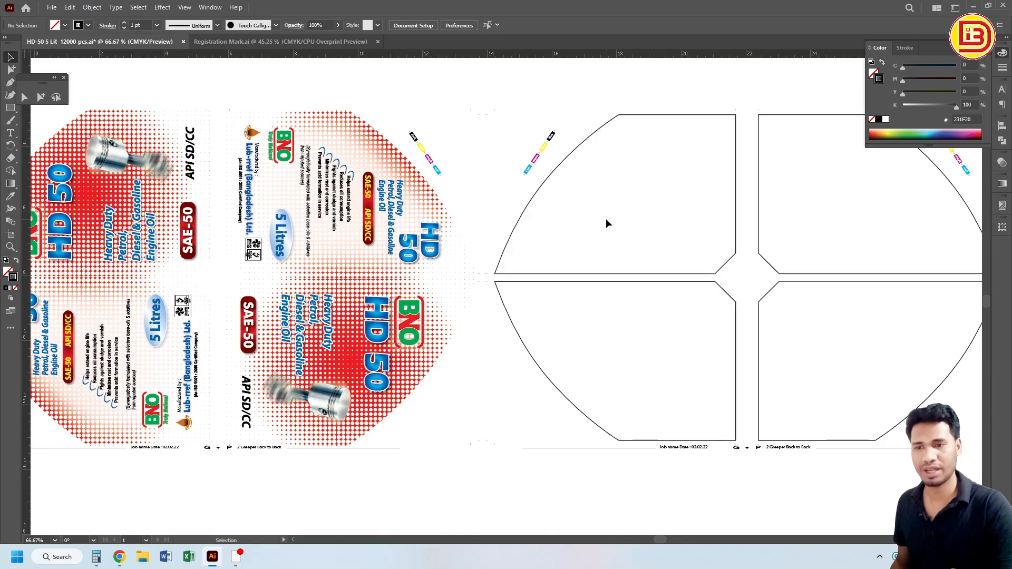